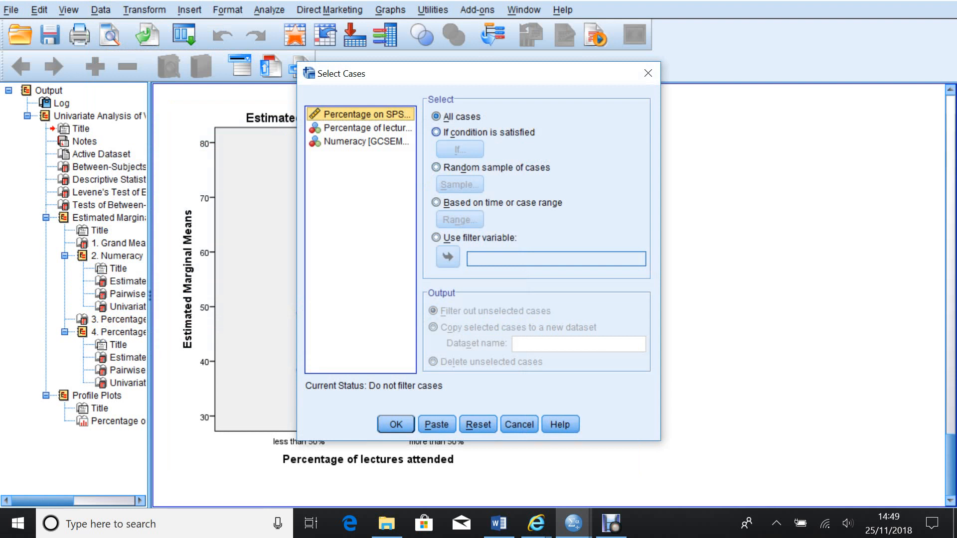
Filter cases with Select Cases so only cases satisfying the condition LECTURES = 1 are kept.
left_click(436, 132)
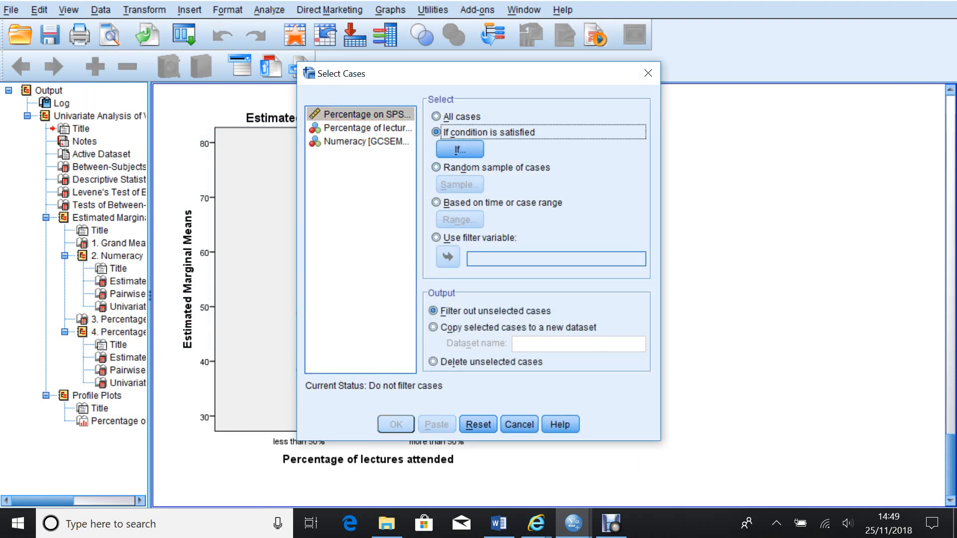
left_click(460, 149)
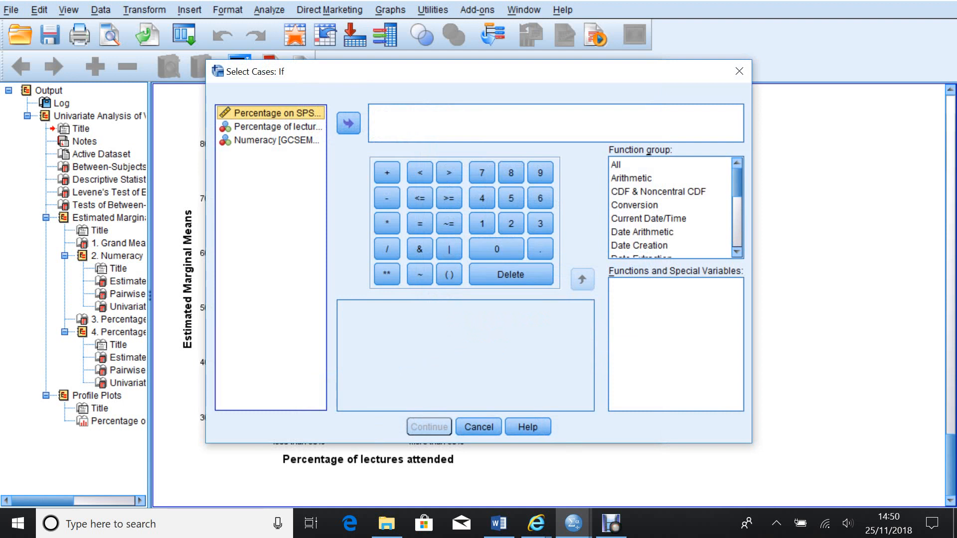
left_click(271, 126)
left_click(348, 124)
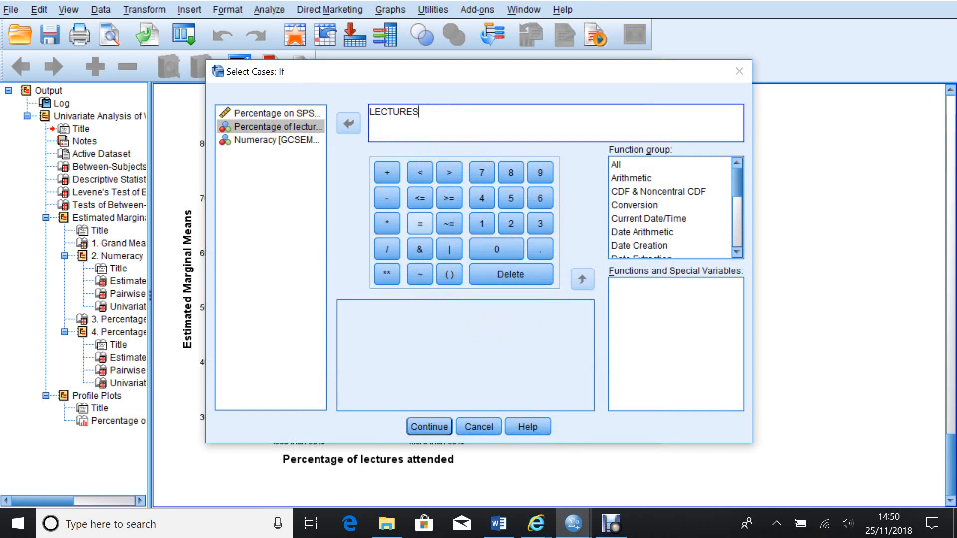
left_click(419, 223)
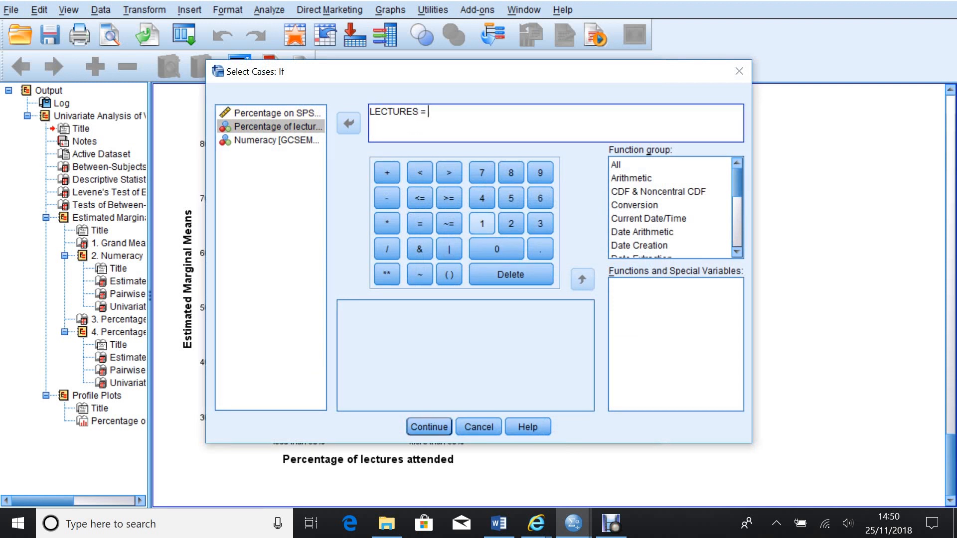
left_click(482, 223)
left_click(429, 427)
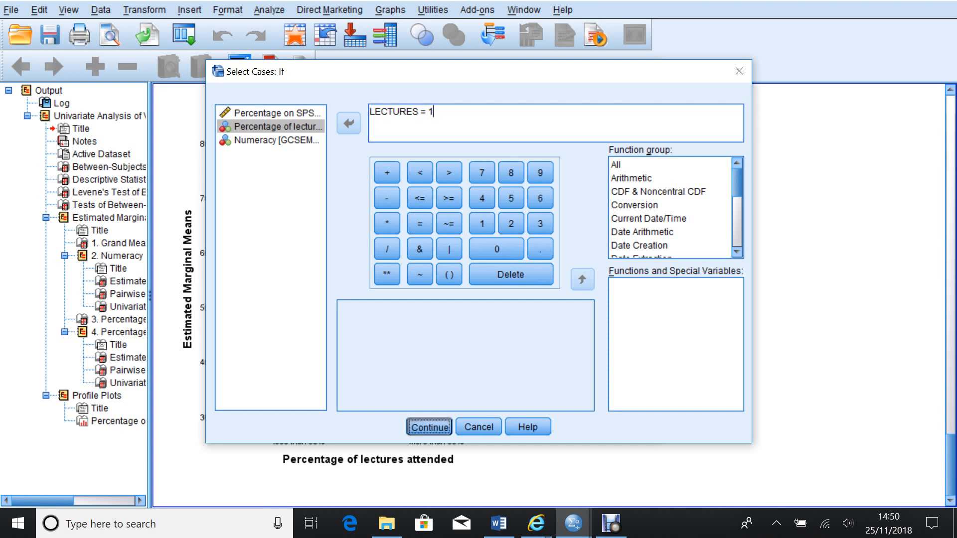
left_click(395, 424)
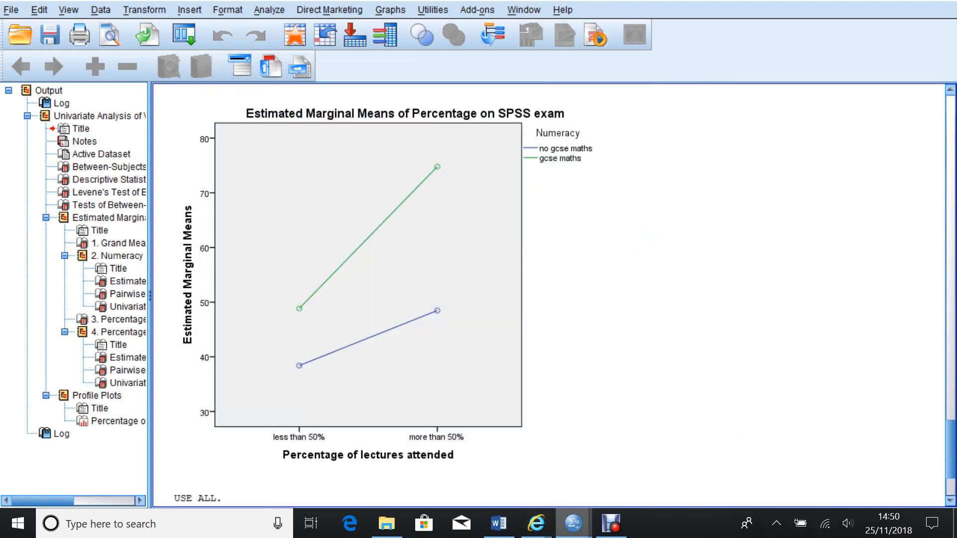
Switch to the data editor and scroll through the rows to examine which cases are filtered out.
mouse_move(573, 523)
left_click(493, 456)
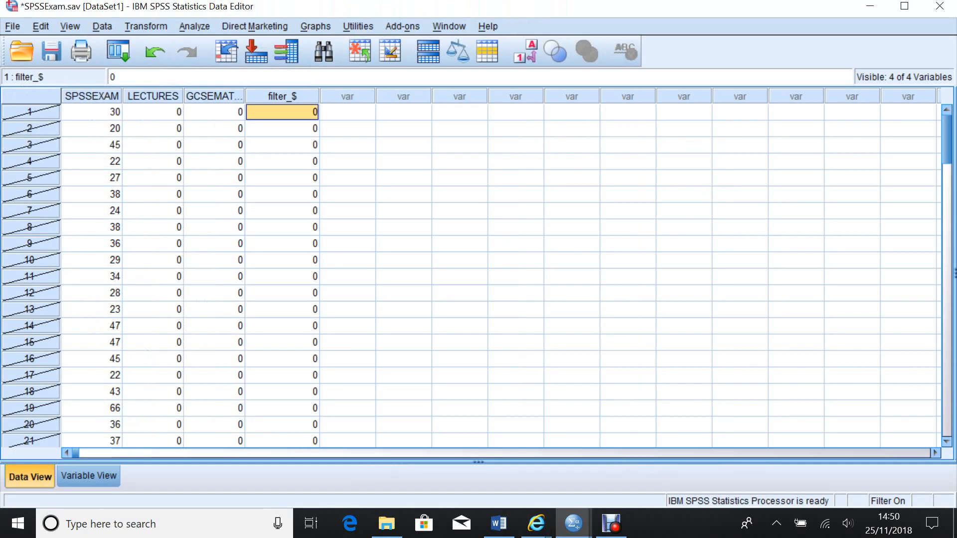
scroll(498, 274, "down", 6)
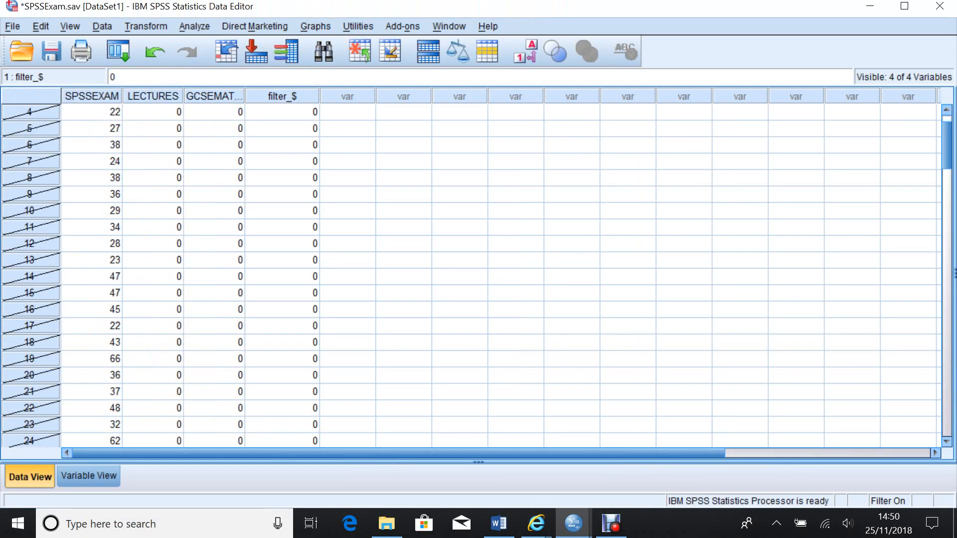
scroll(499, 274, "up", 1)
scroll(498, 274, "down", 1)
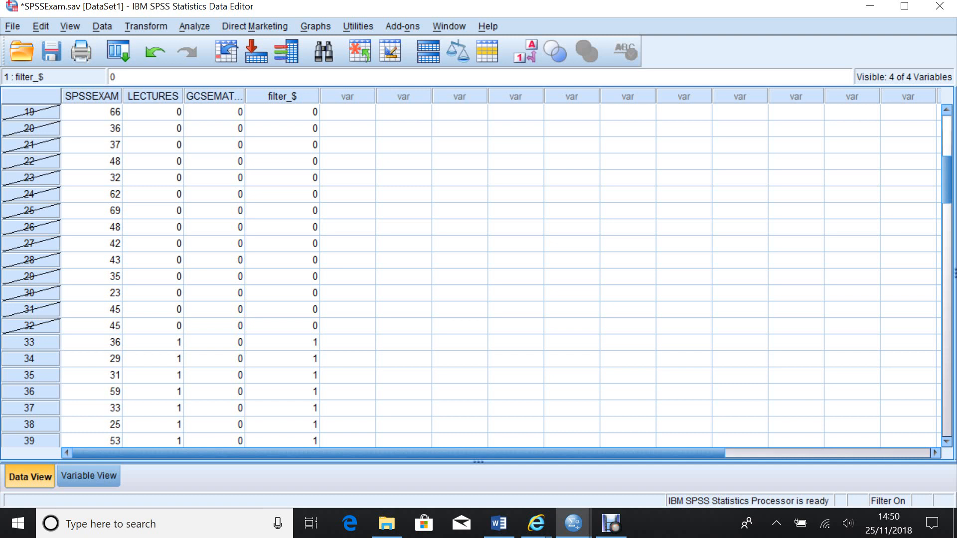
scroll(468, 274, "down", 6)
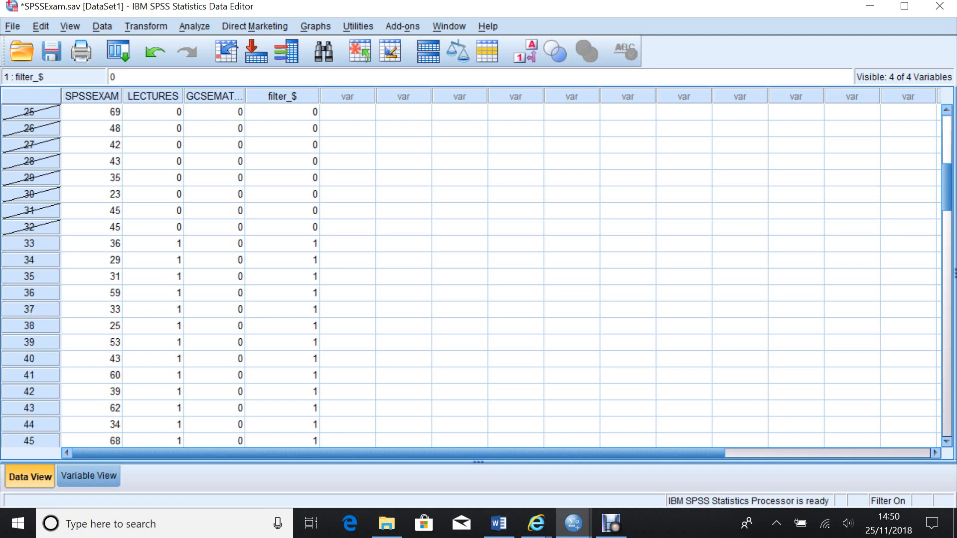
scroll(469, 274, "down", 5)
scroll(469, 274, "down", 4)
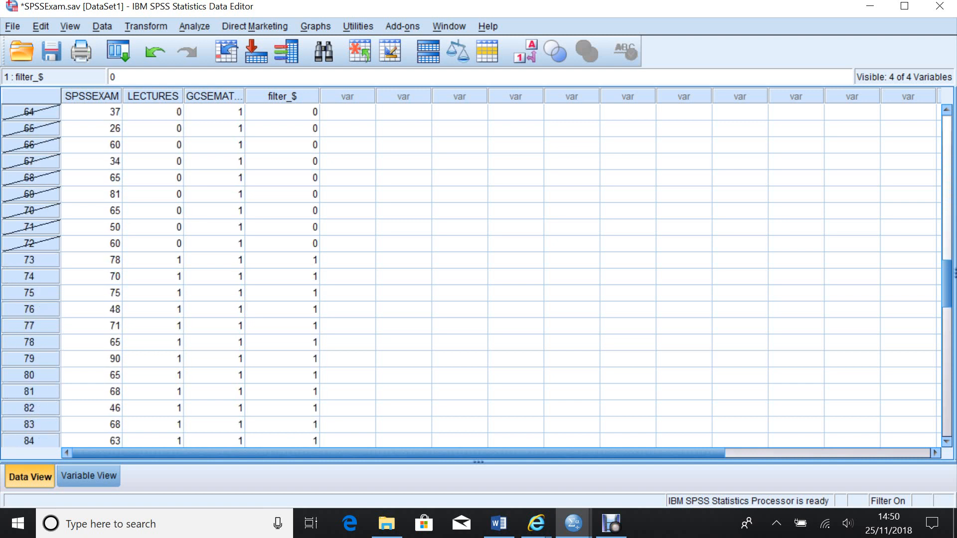
scroll(468, 274, "up", 15)
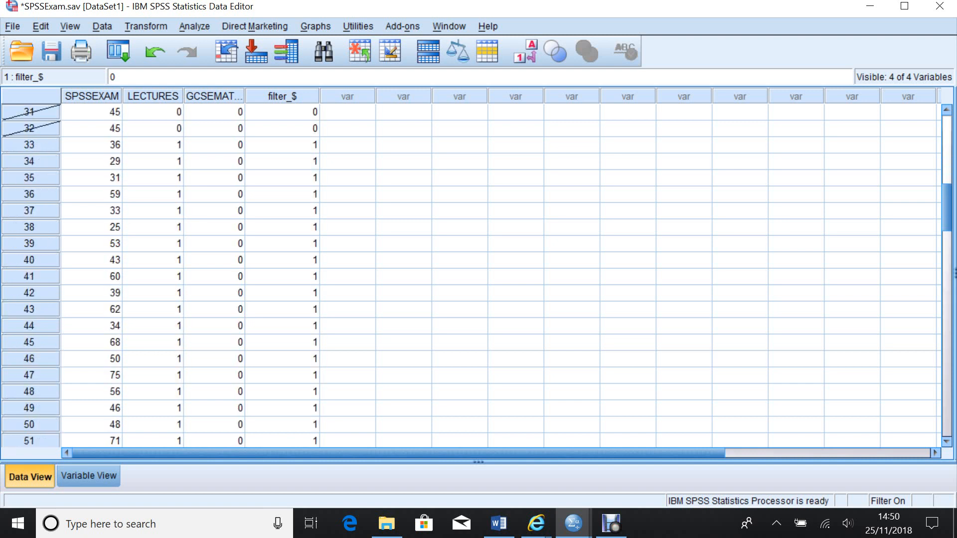
scroll(468, 275, "up", 6)
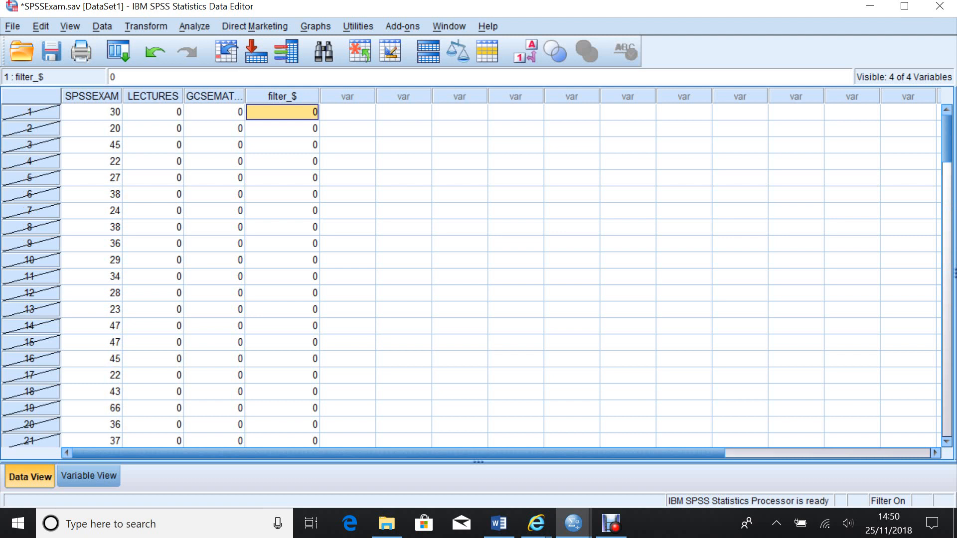
Start an Independent-Samples T Test with Percentage on SPSS exam as test variable and Numeracy as grouping variable.
left_click(194, 26)
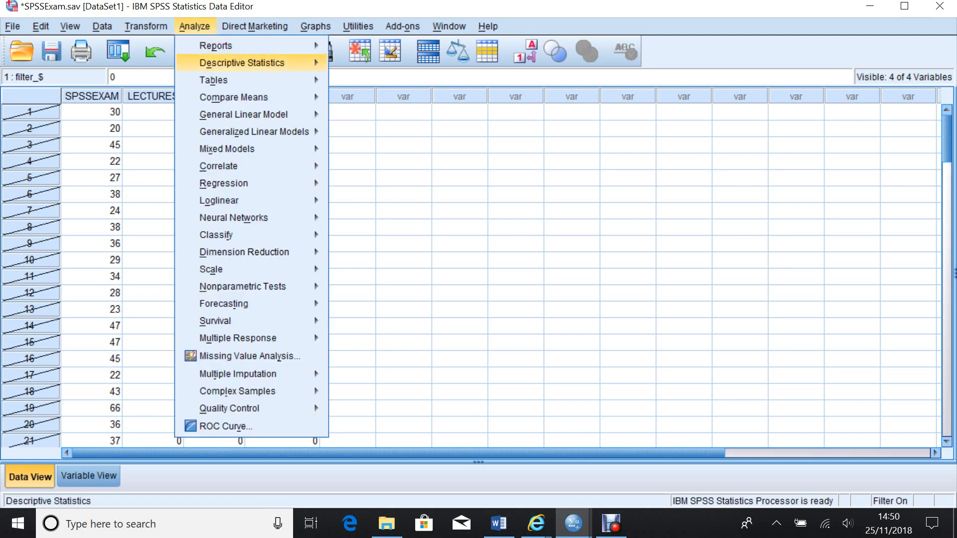
mouse_move(234, 97)
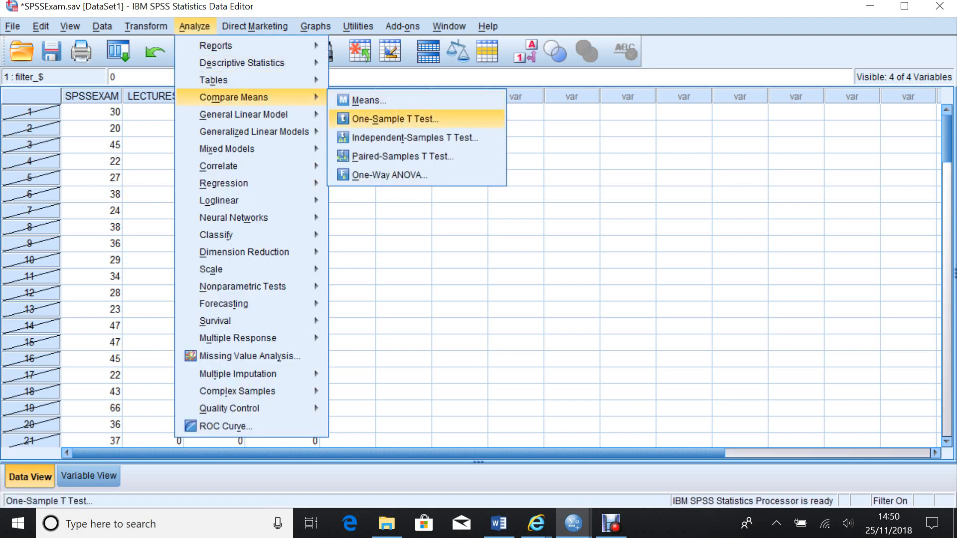
left_click(414, 137)
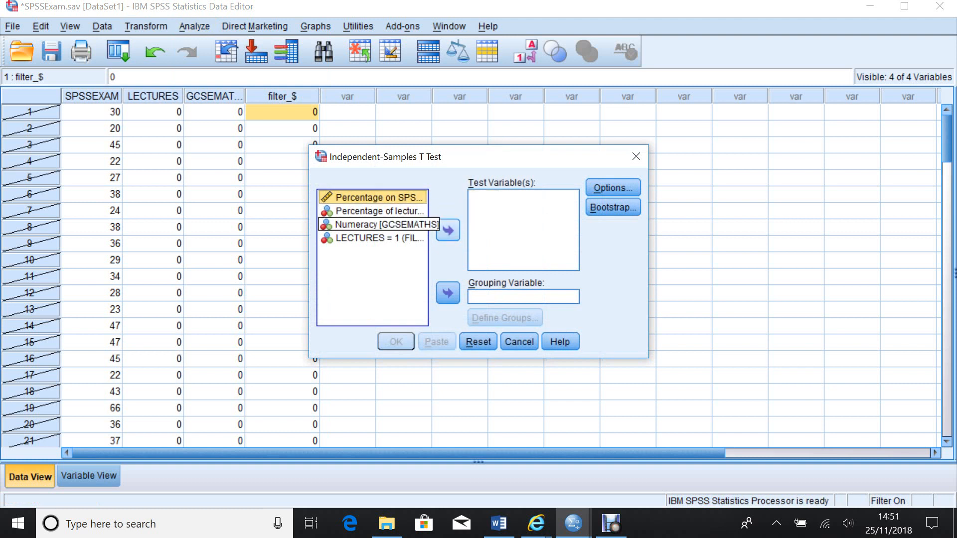
left_click(447, 230)
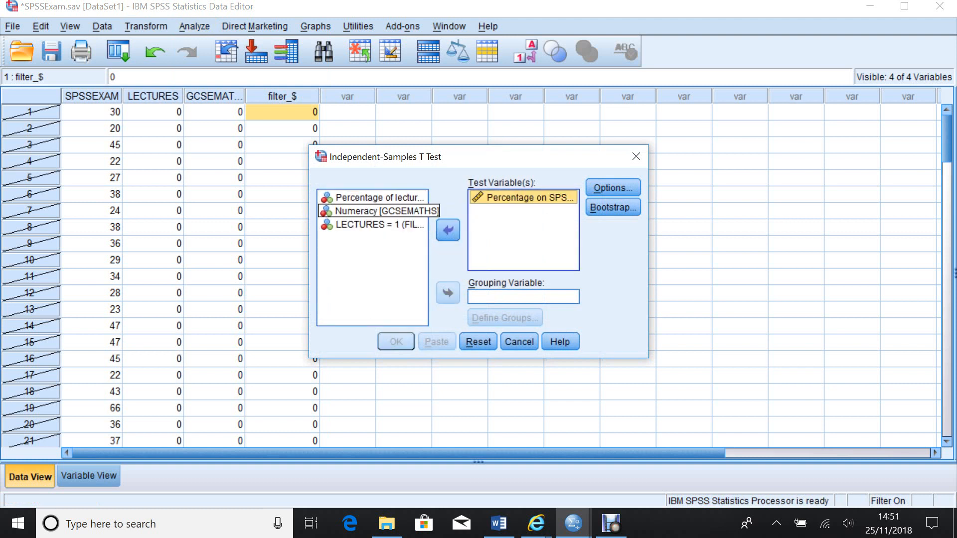
left_click(378, 211)
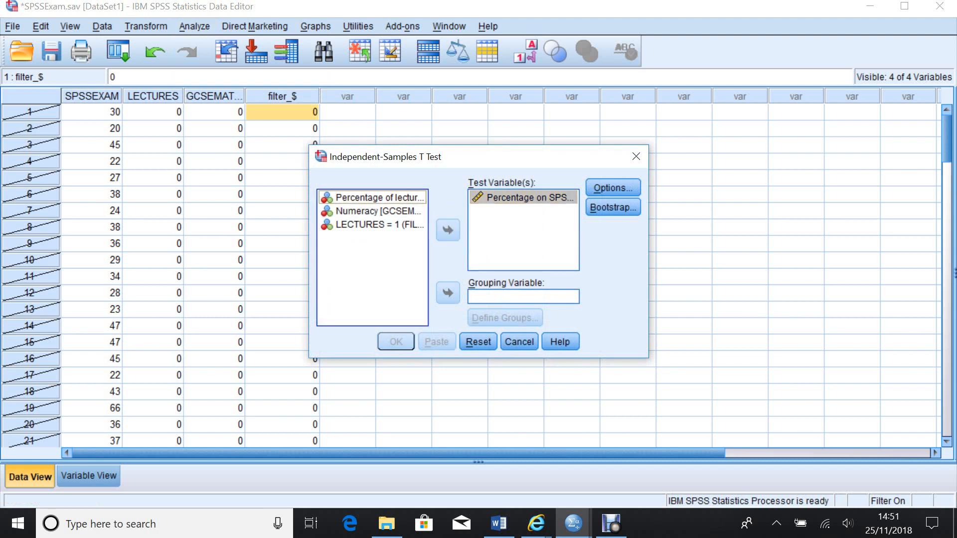
left_click(447, 293)
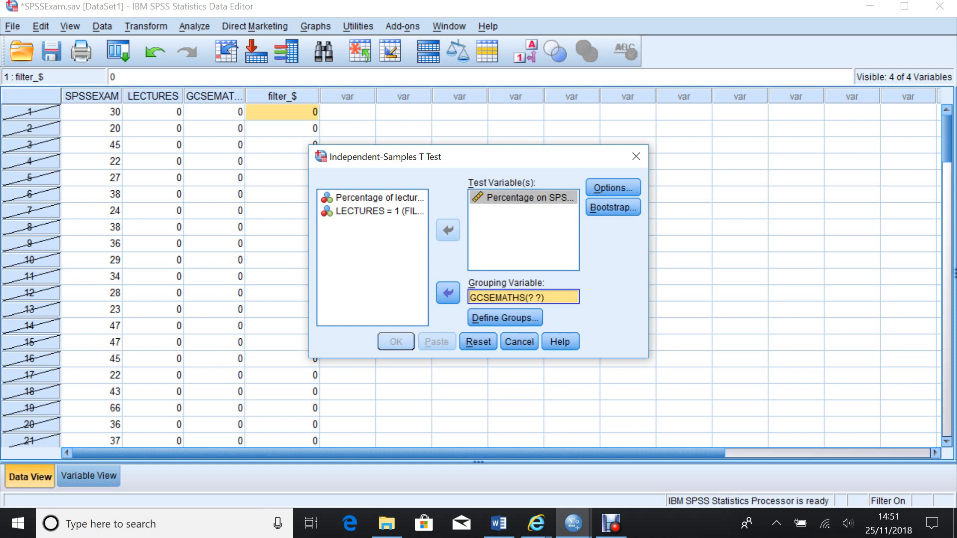
Define the Numeracy groups as 1 and 0 and run the t test.
left_click(505, 318)
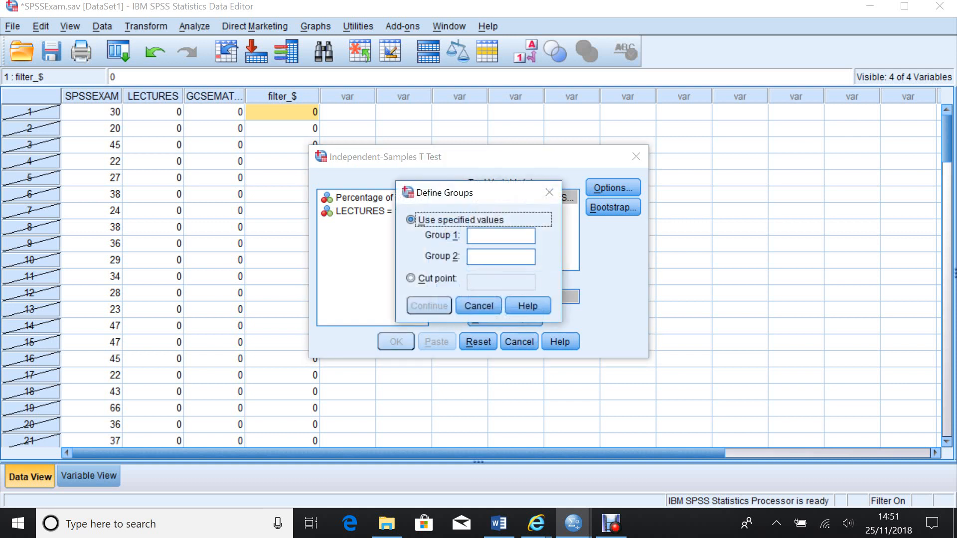
left_click(501, 236)
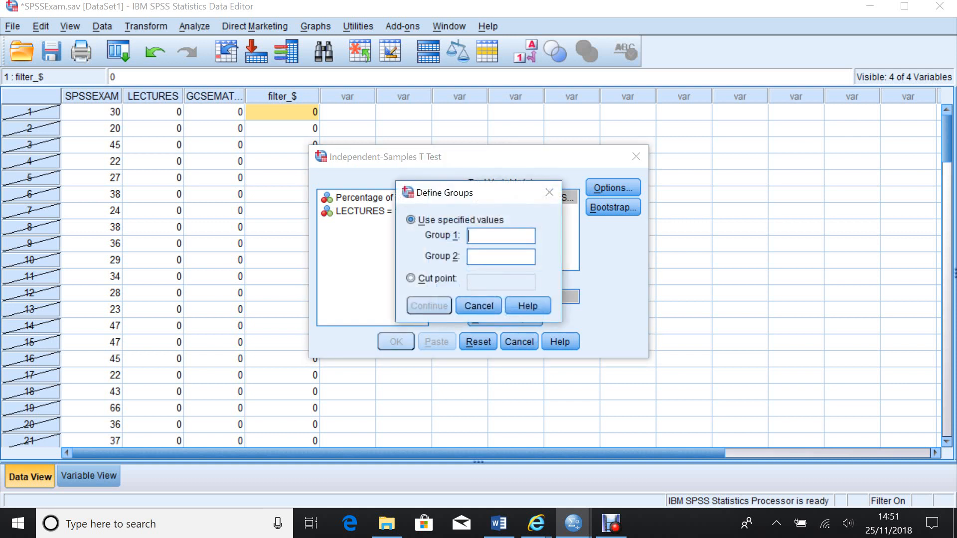
type("1")
type("0")
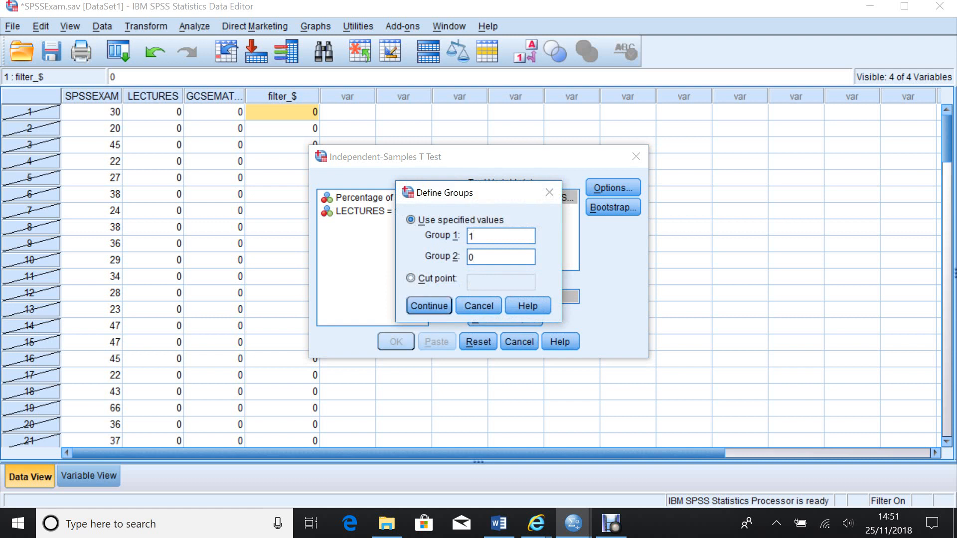
key("Return")
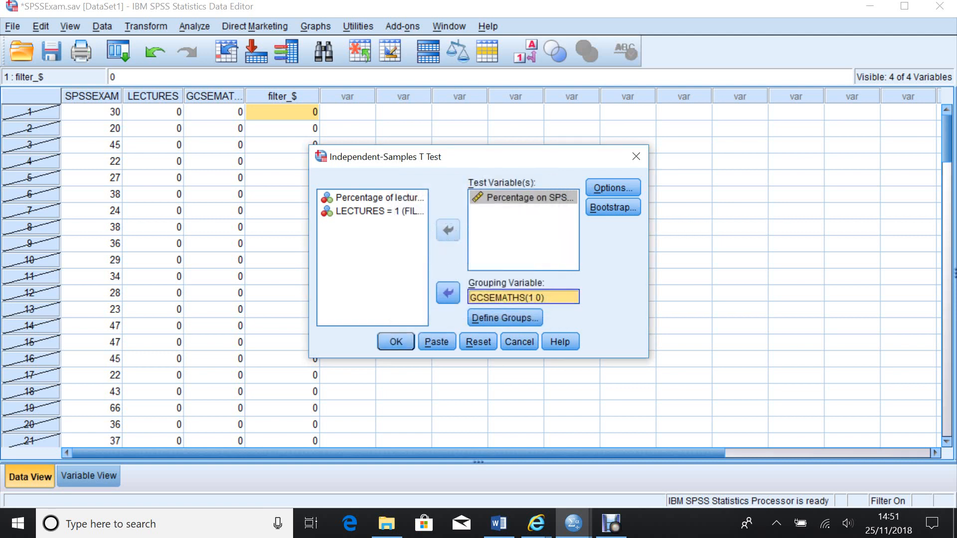
key("Return")
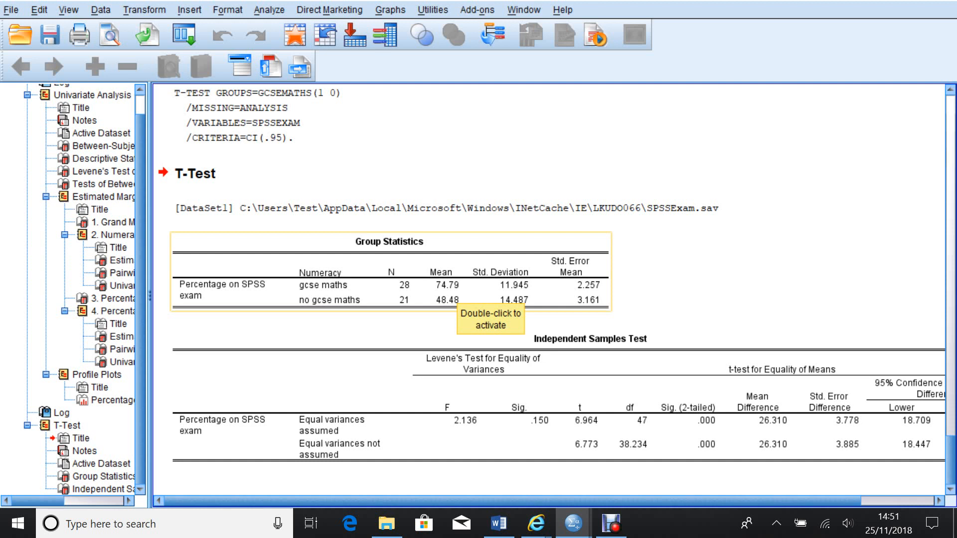
Scroll through the output to examine the Group Statistics and Independent Samples Test tables.
scroll(548, 289, "right", 3)
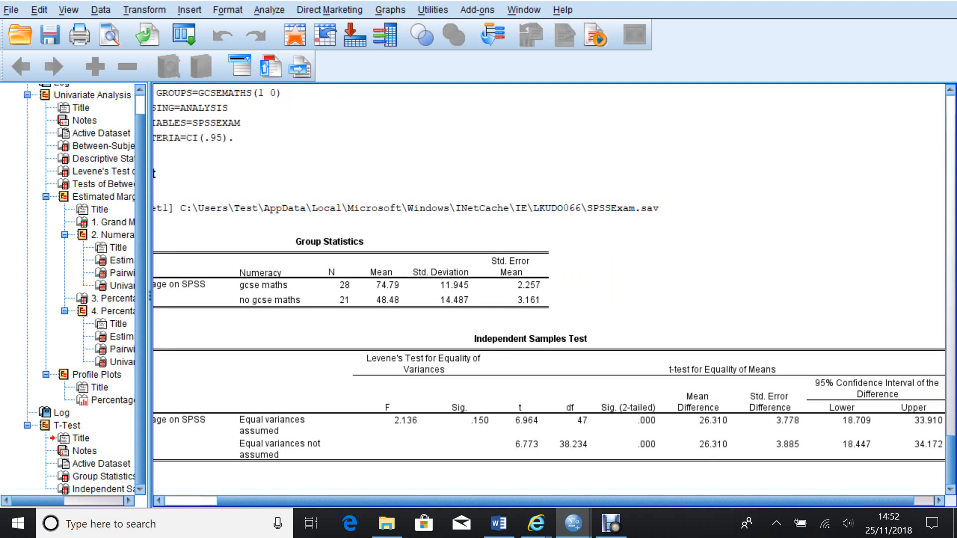
left_click_drag(565, 501, 586, 501)
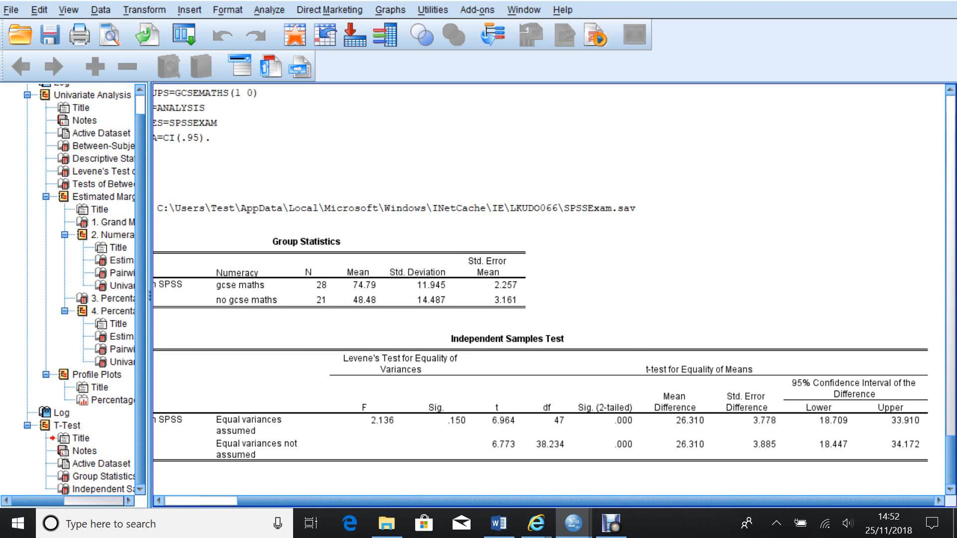
scroll(548, 289, "up", 10)
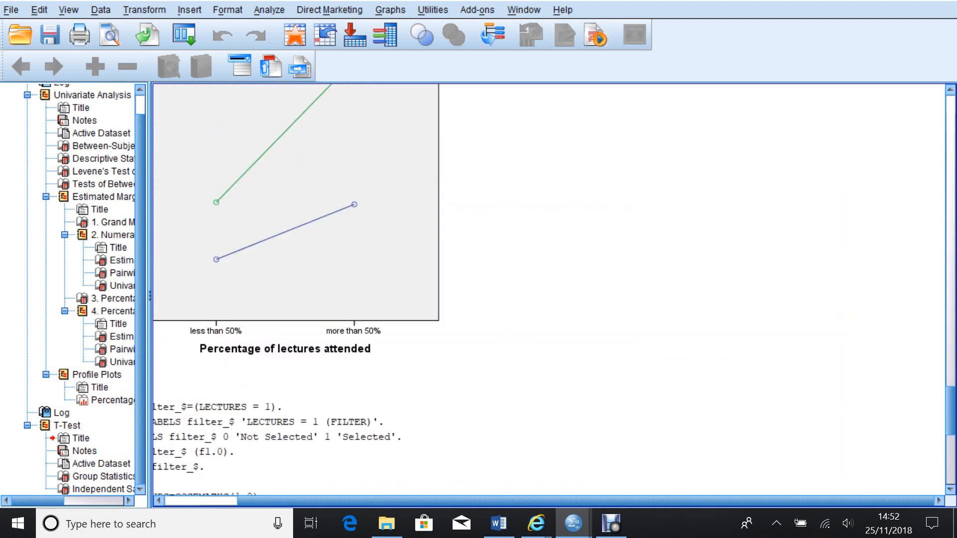
scroll(548, 289, "up", 3)
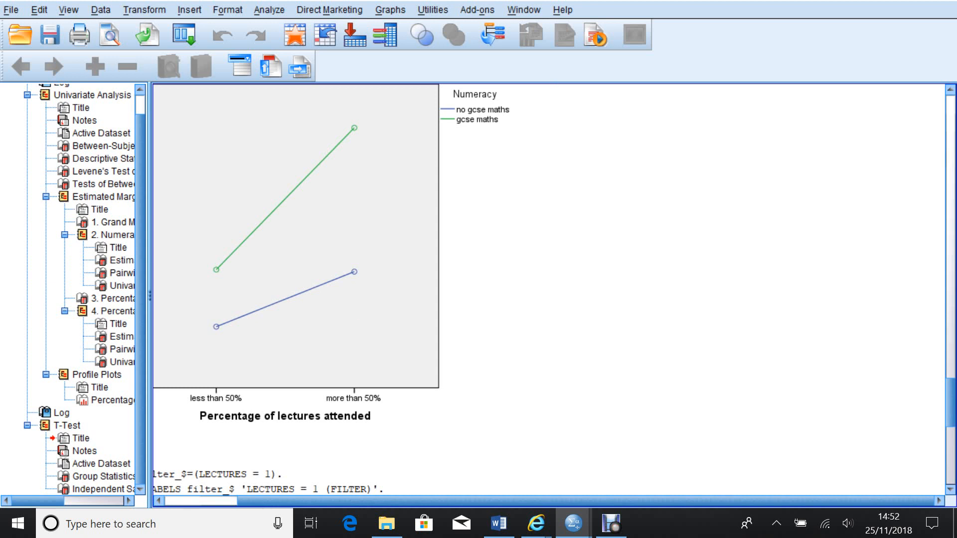
left_click_drag(498, 501, 423, 501)
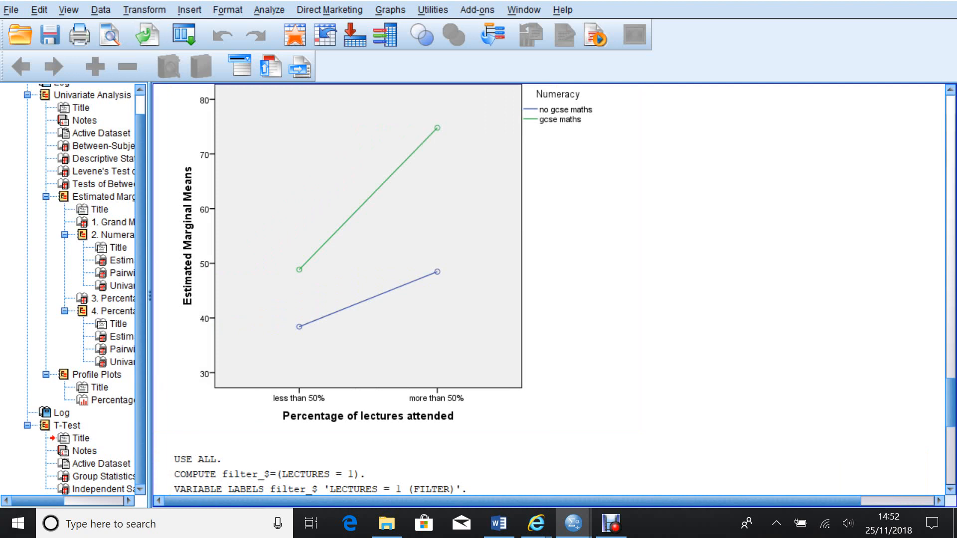
Change the Select Cases condition to LECTURES = 0 and apply the filter.
key("alt+d")
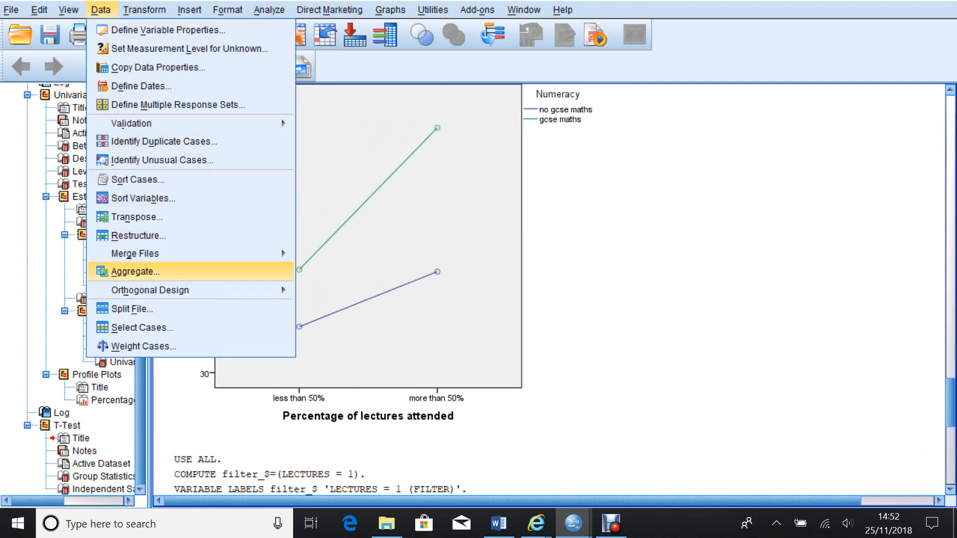
left_click(142, 328)
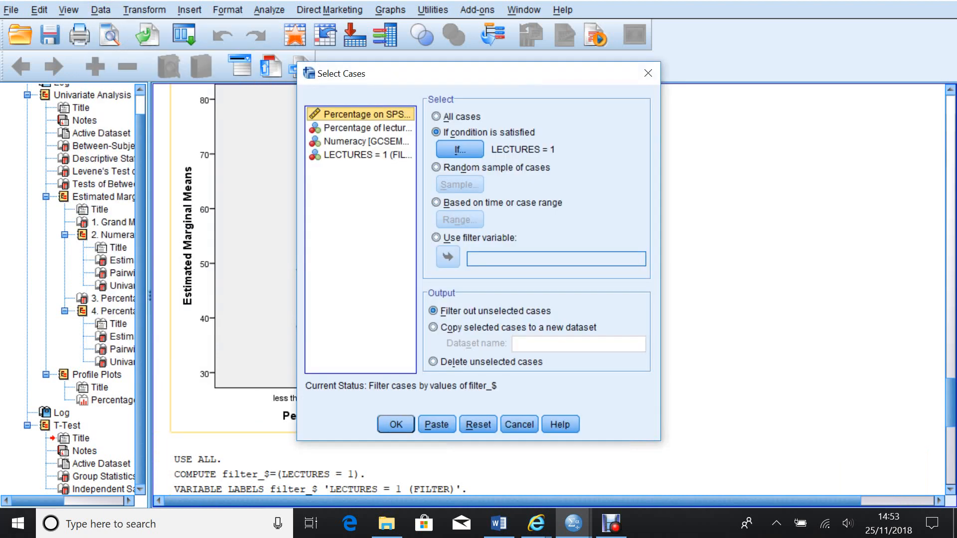
left_click(436, 116)
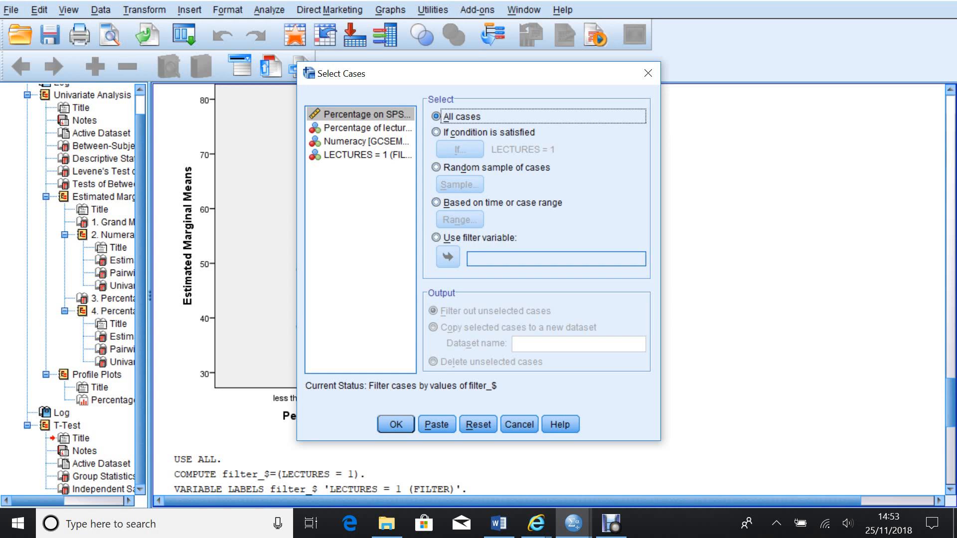
left_click(436, 132)
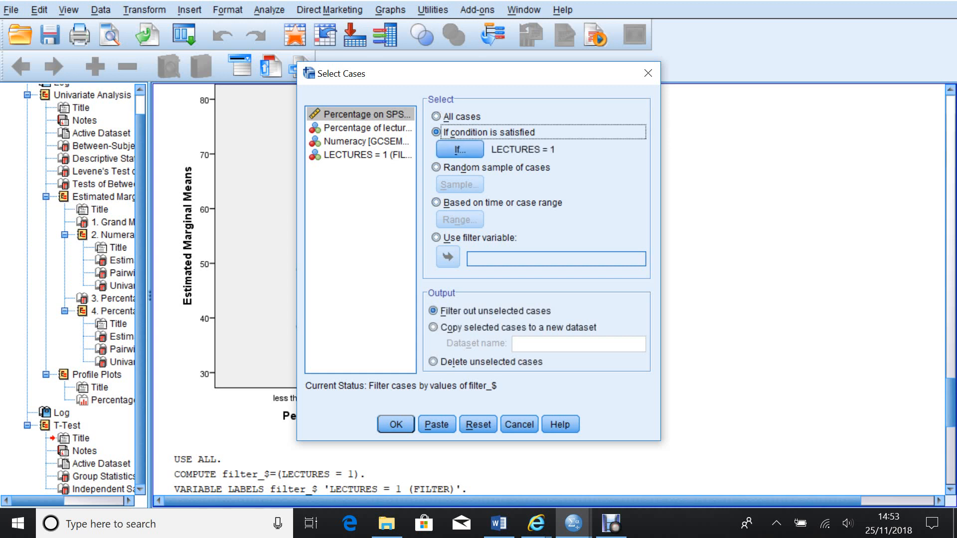
left_click(460, 149)
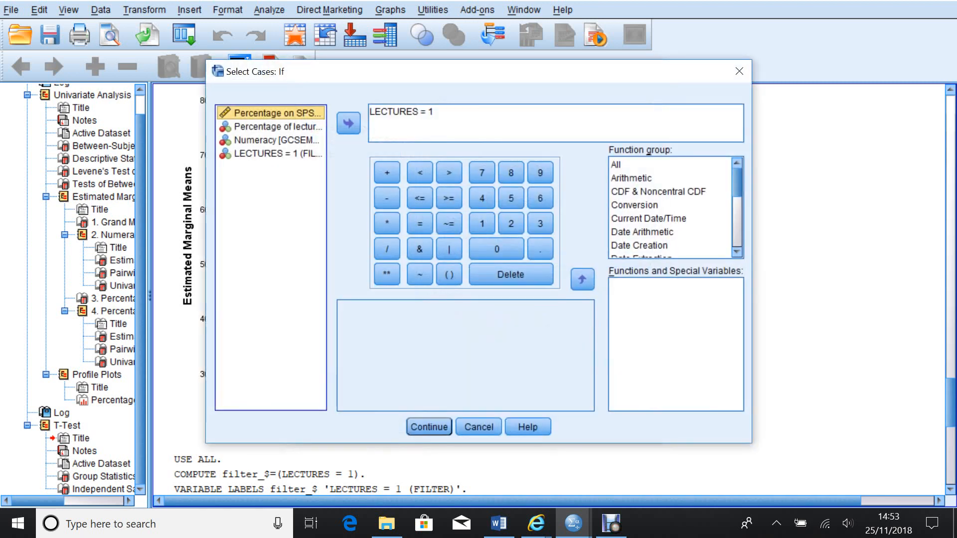
left_click_drag(434, 112, 428, 112)
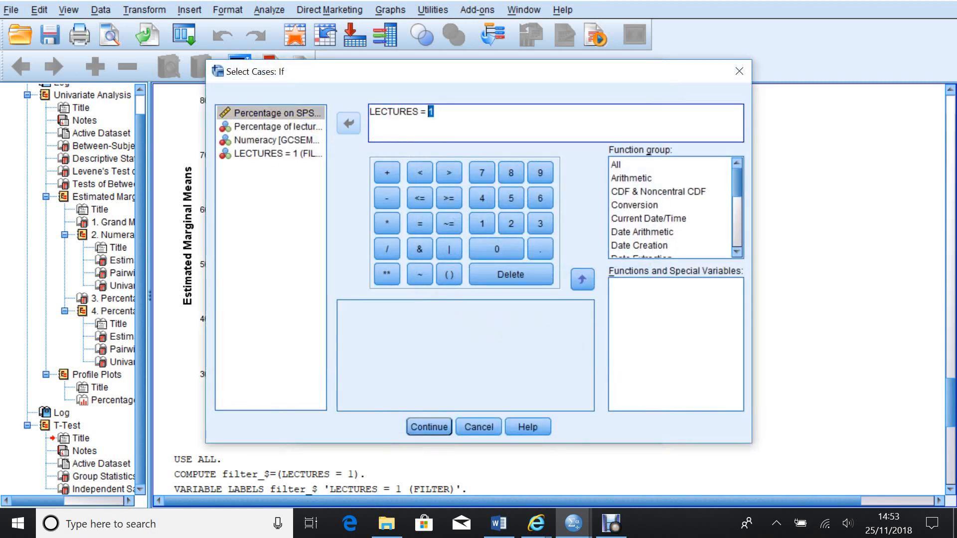
type("0")
left_click(428, 426)
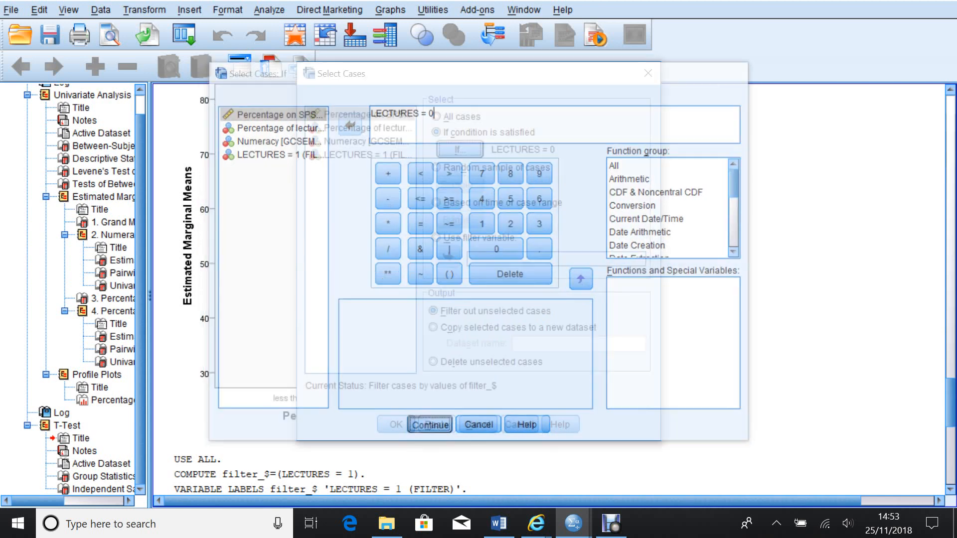
left_click(397, 424)
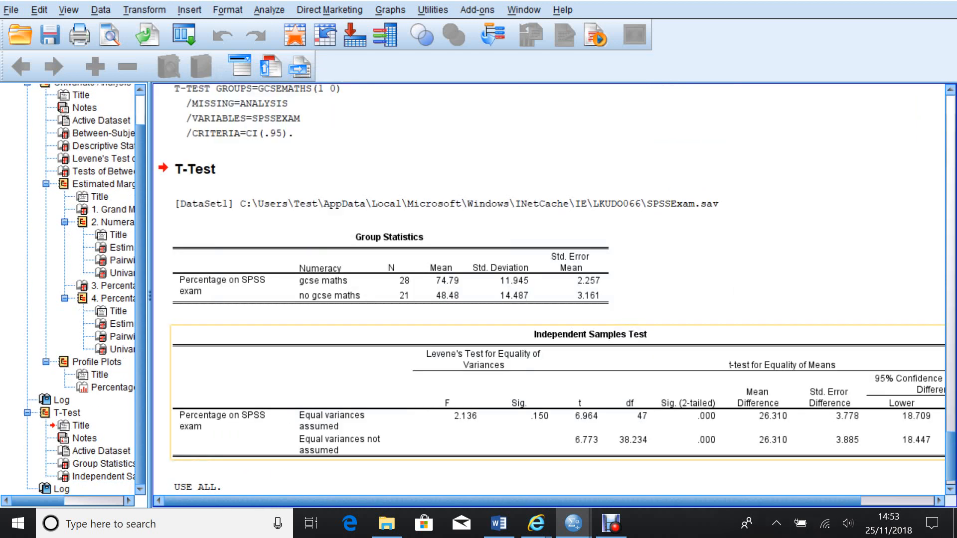
Switch to the data editor and scroll through the rows to examine which cases are filtered out.
mouse_move(573, 524)
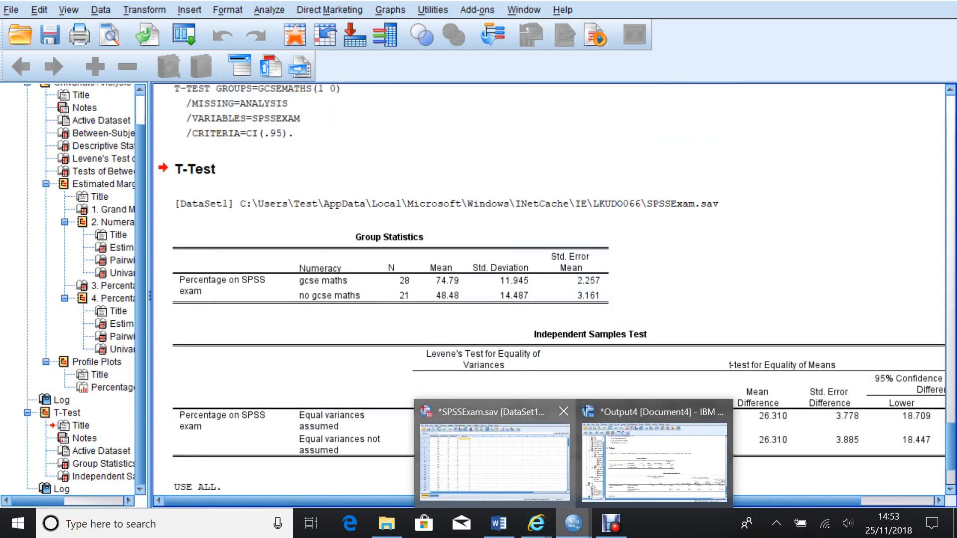
left_click(493, 461)
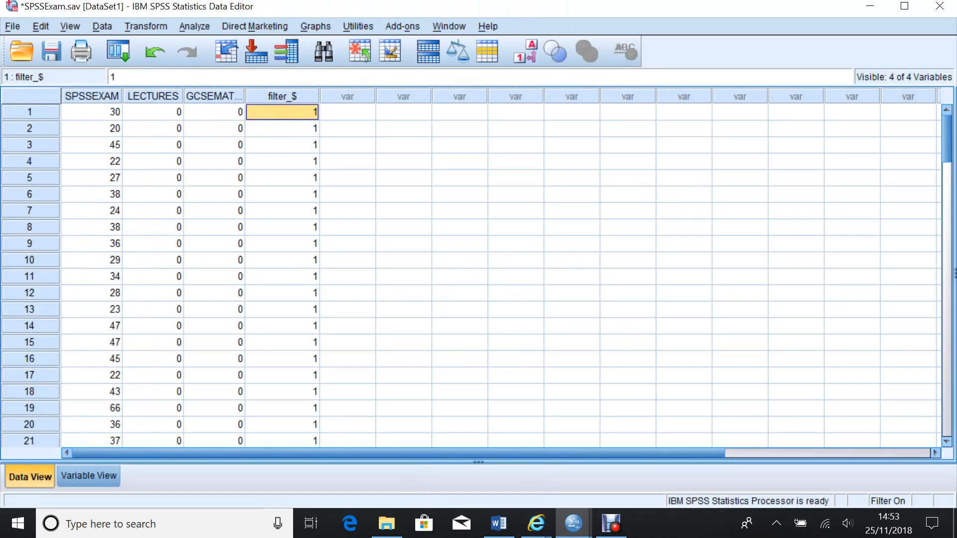
scroll(478, 274, "down", 9)
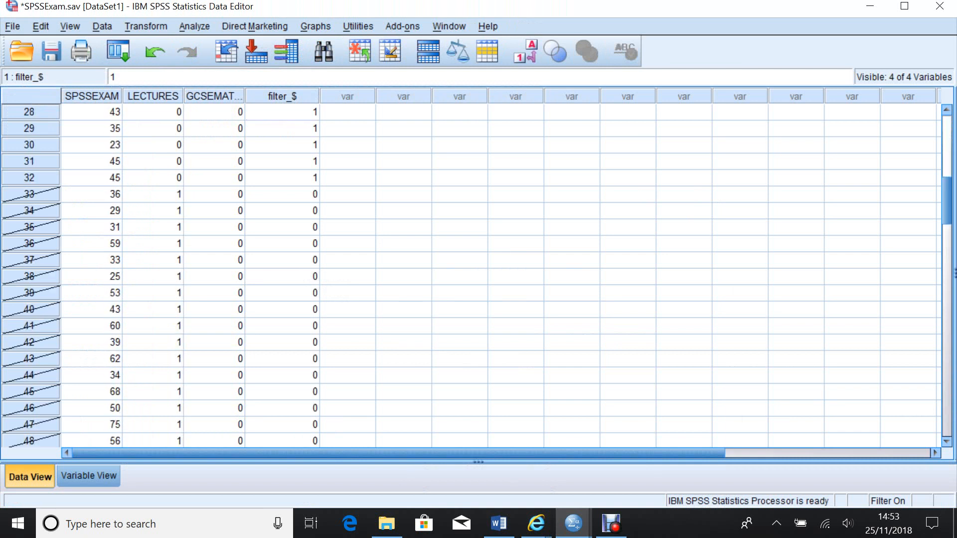
scroll(478, 274, "up", 3)
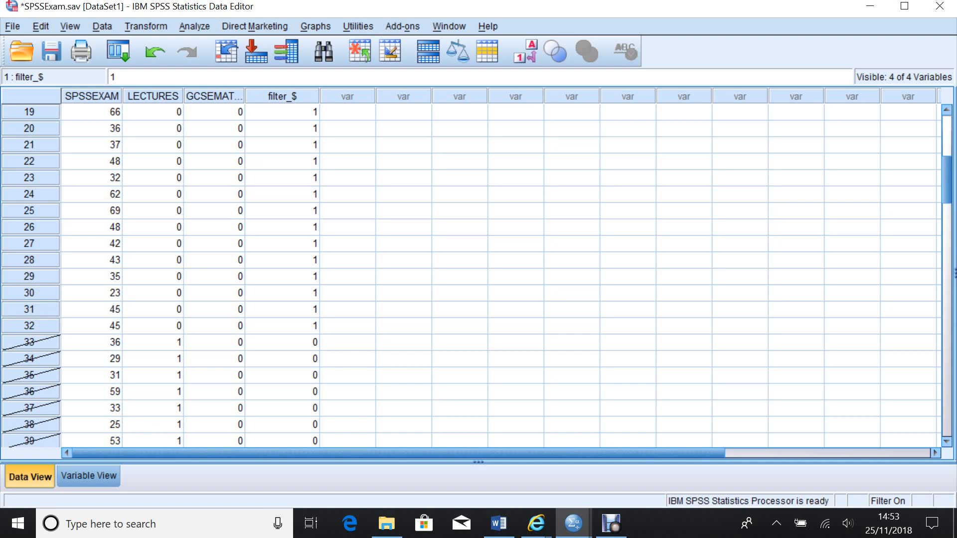
Rerun the Independent-Samples T Test of Percentage on SPSS exam by Numeracy on the newly filtered cases.
left_click(194, 27)
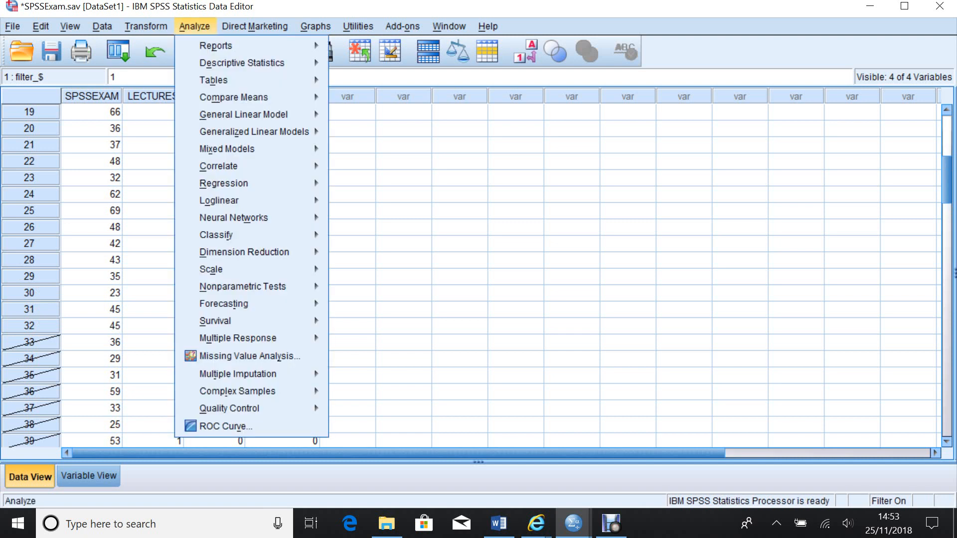
mouse_move(234, 97)
key("Down")
key("Down")
key("Return")
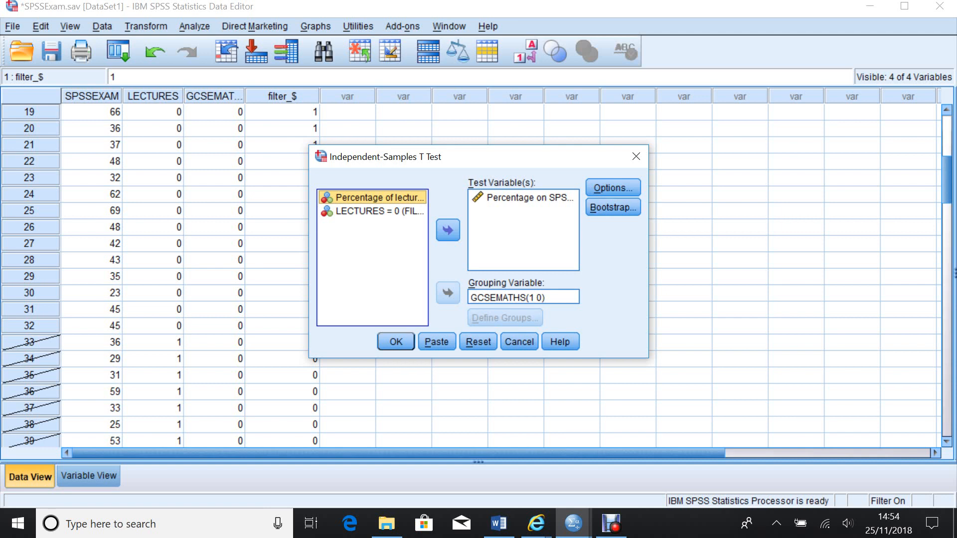
key("Return")
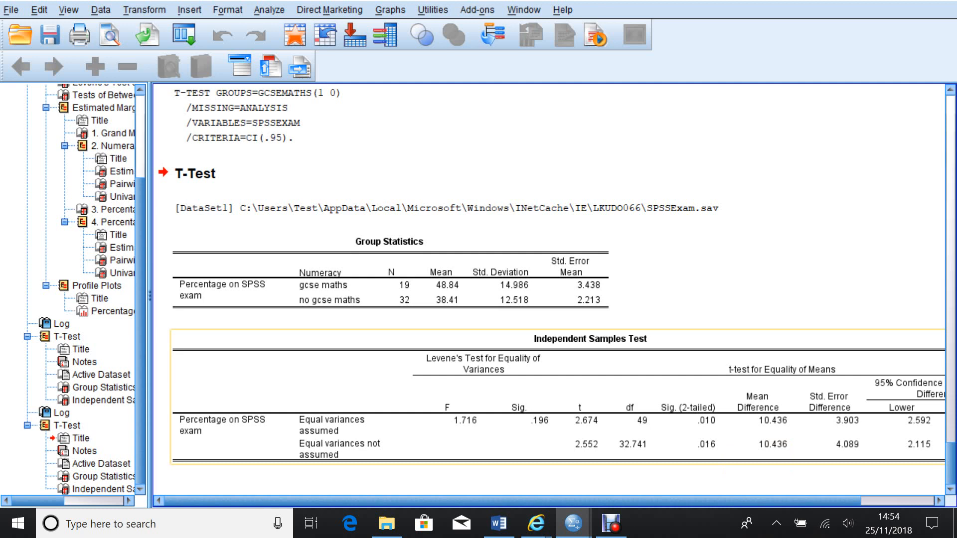
Scroll through the output to compare the new t test tables with the previous ones.
scroll(549, 289, "up", 3)
scroll(548, 289, "up", 5)
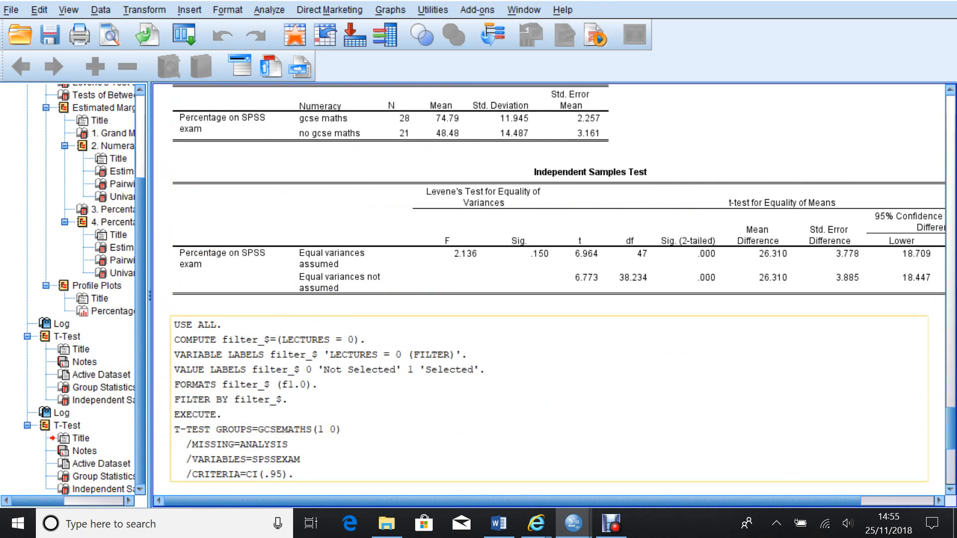
scroll(548, 289, "down", 8)
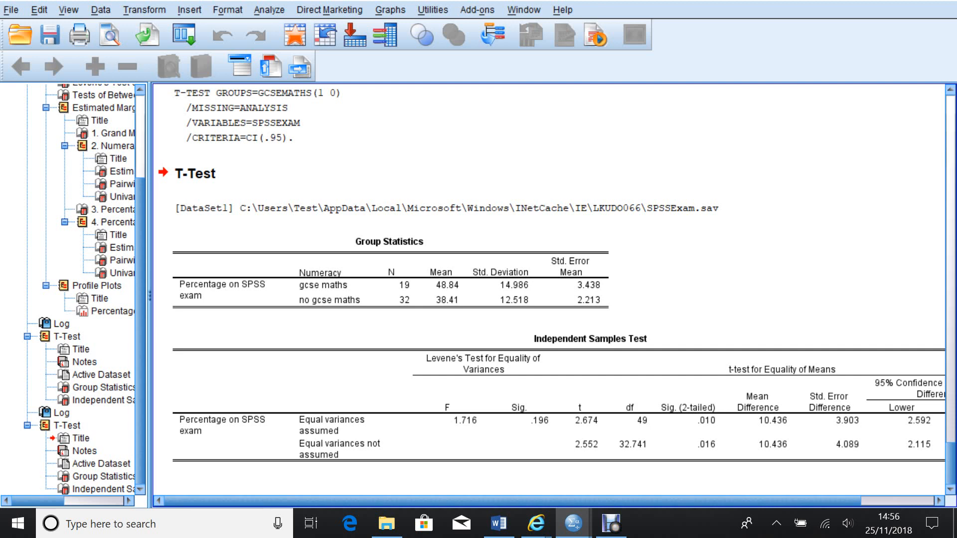
Change the Select Cases condition back to LECTURES = 1 and apply the filter.
left_click(100, 9)
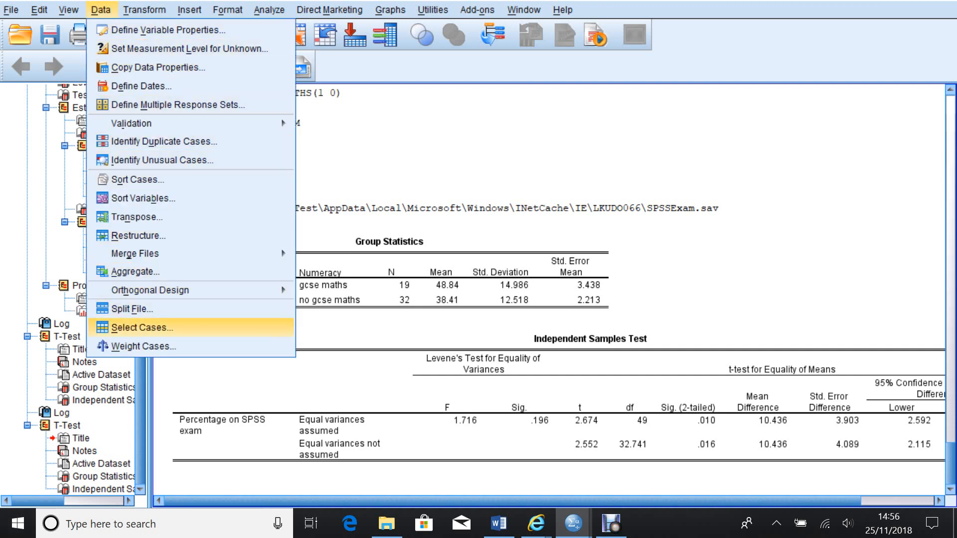
left_click(142, 327)
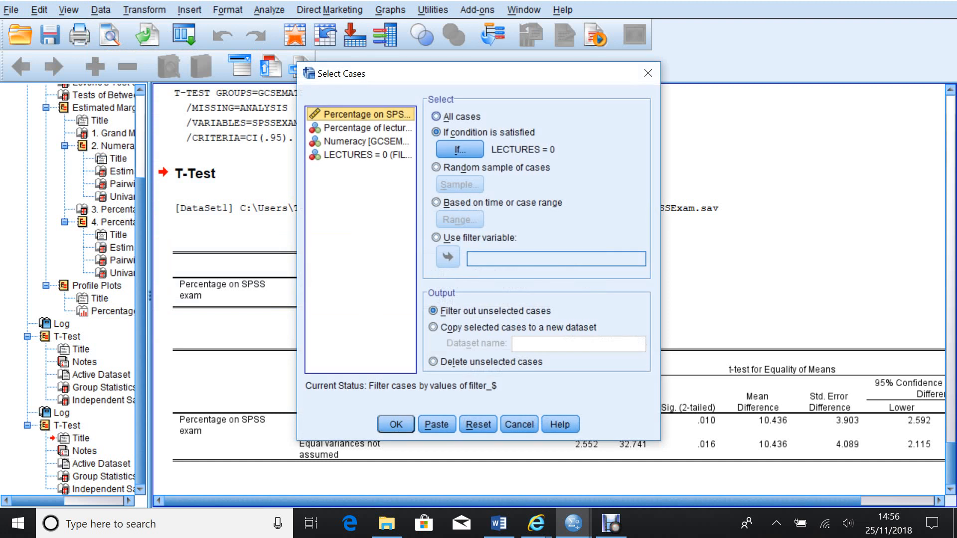
left_click(436, 117)
left_click(436, 132)
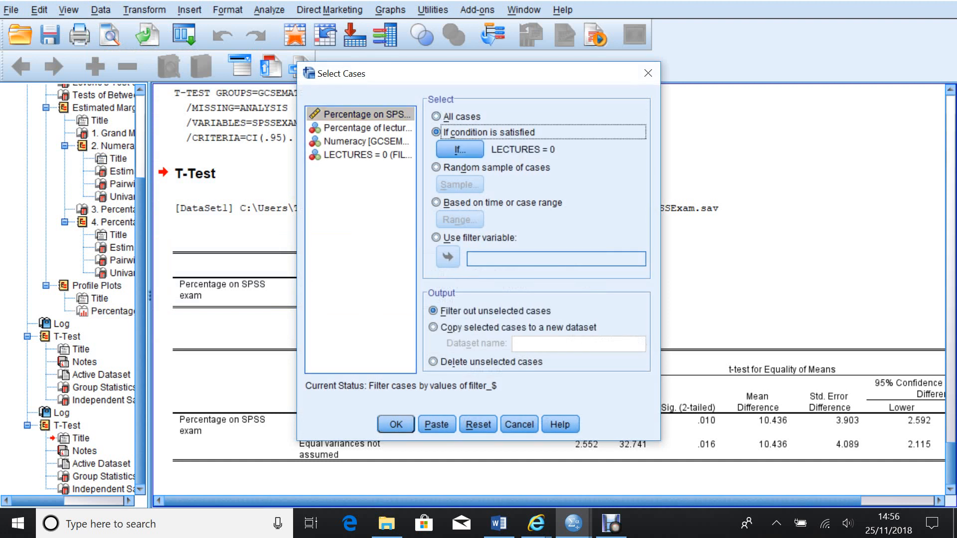
left_click(459, 149)
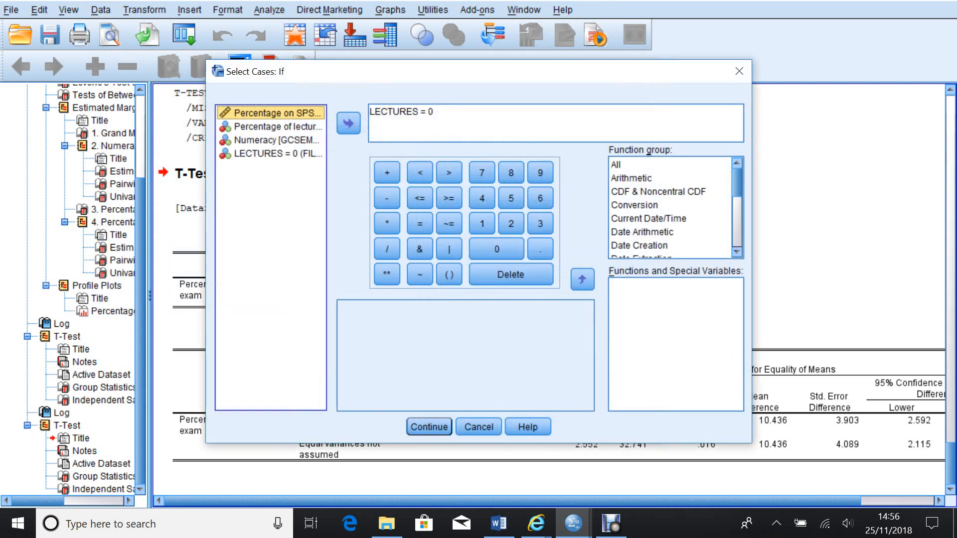
left_click_drag(434, 112, 428, 112)
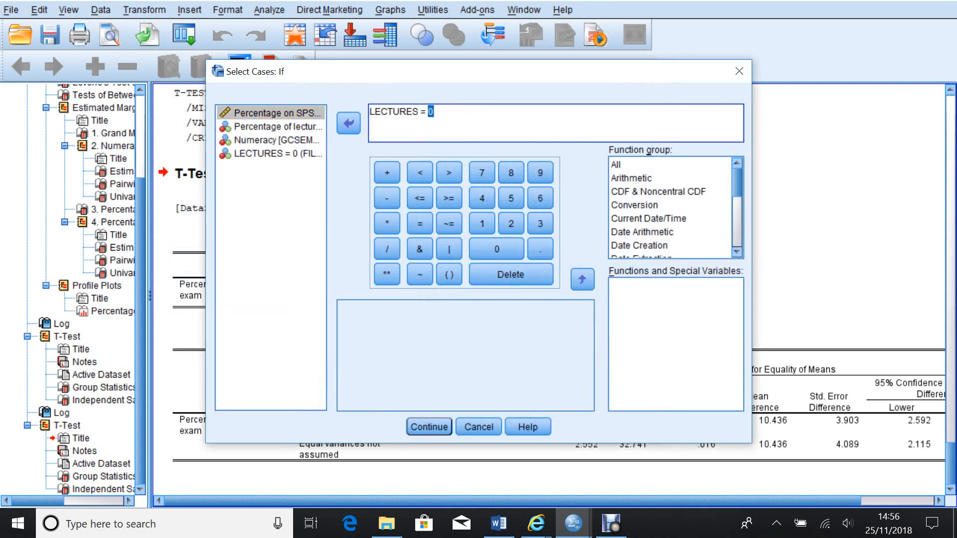
type("1")
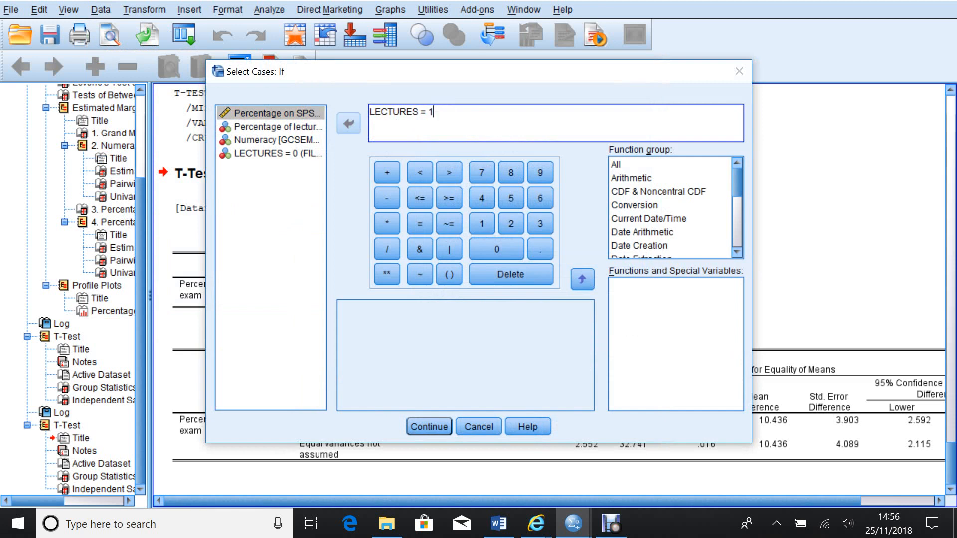
left_click(429, 427)
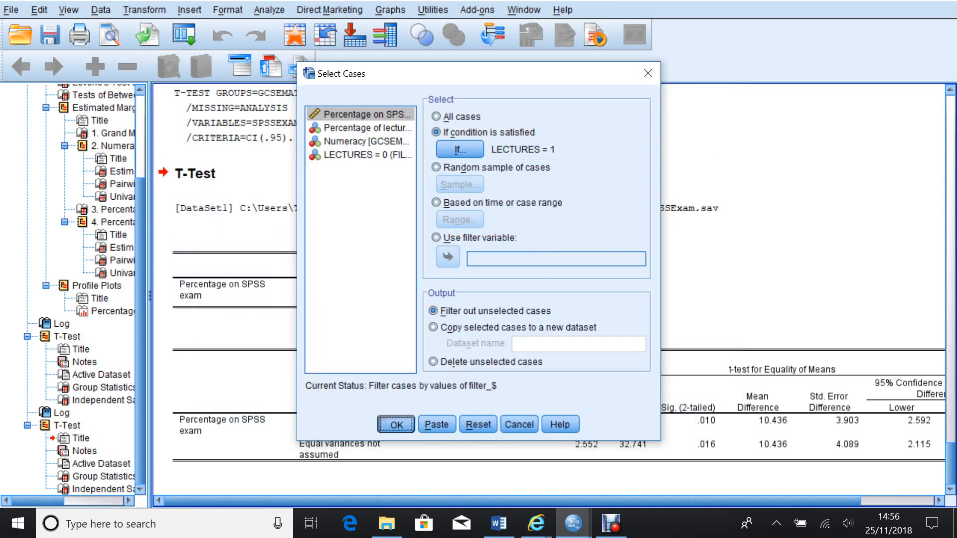
left_click(396, 424)
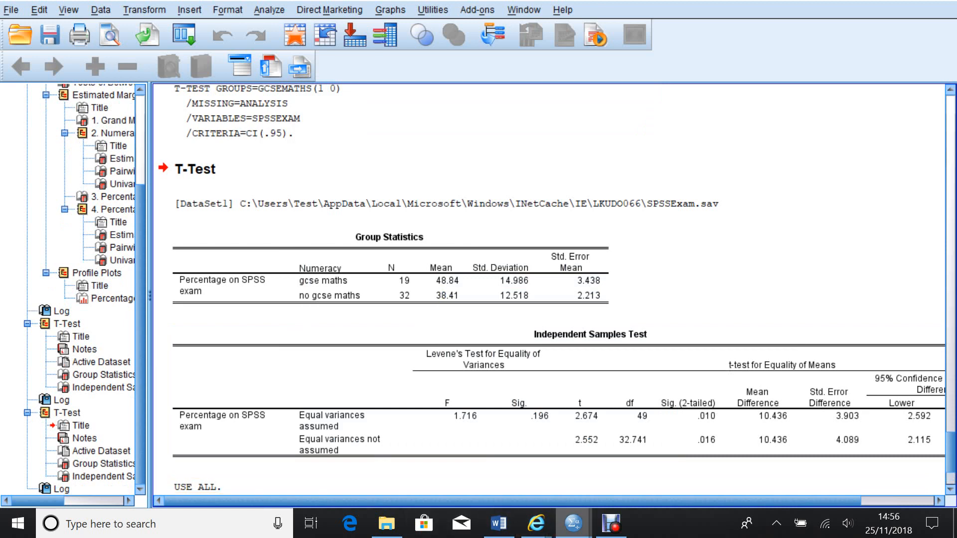
Switch to the data editor and scroll through the rows to check which cases are filtered out.
mouse_move(573, 524)
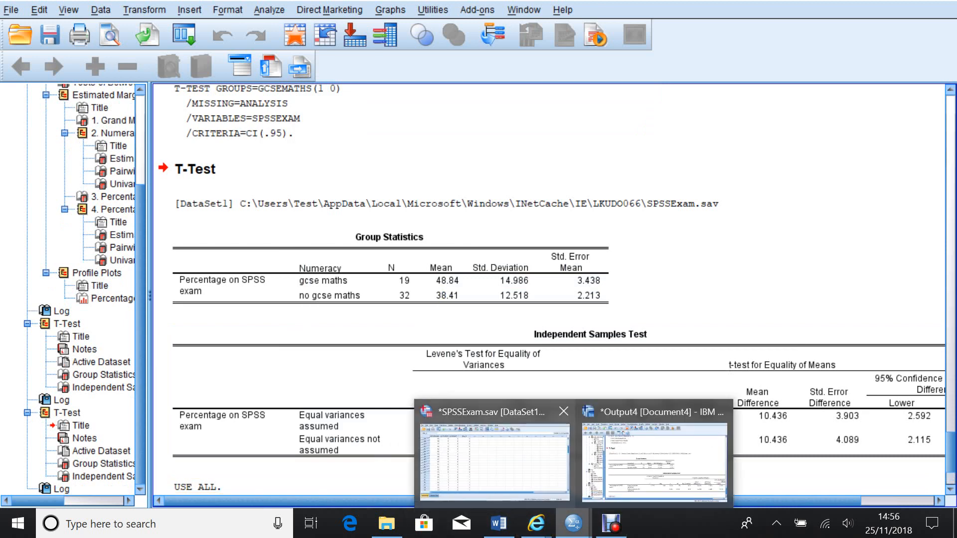
left_click(492, 463)
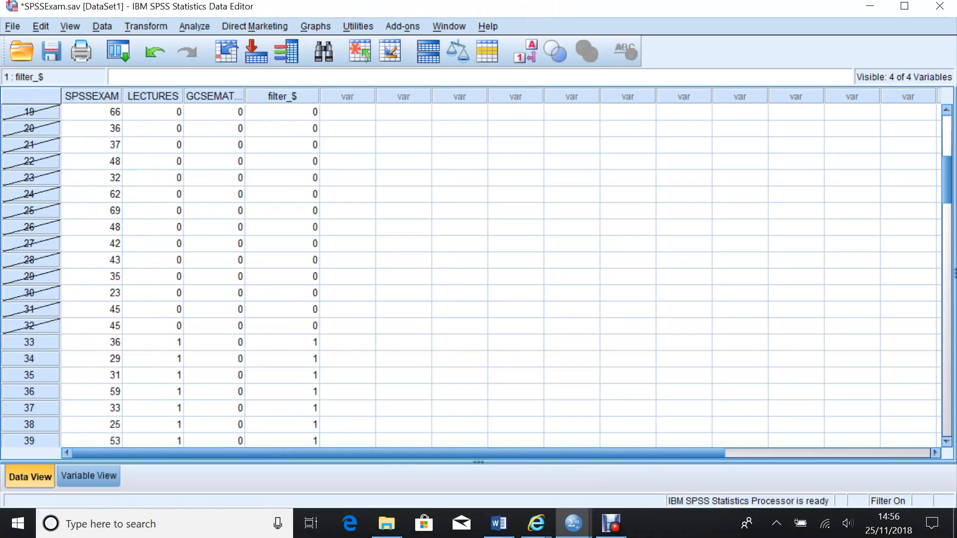
scroll(468, 274, "down", 3)
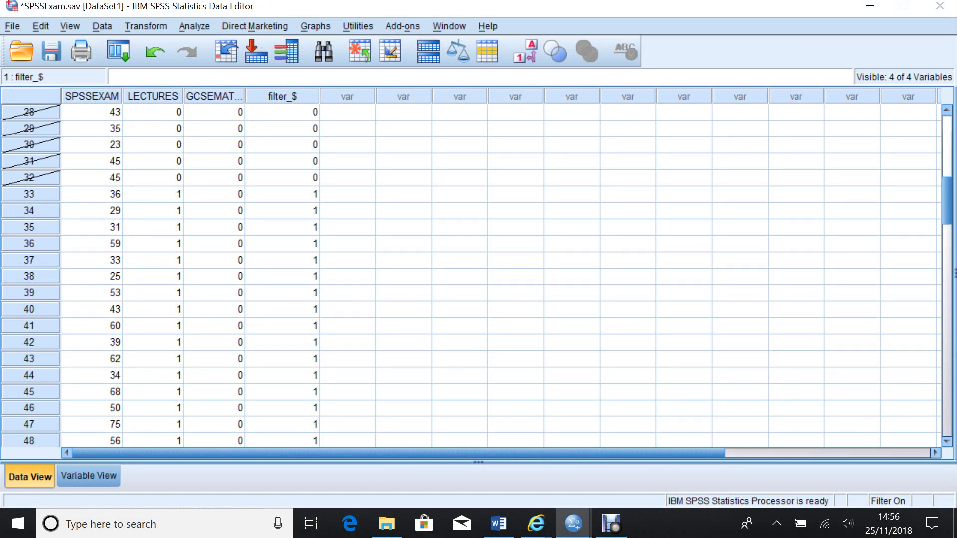
Set up a One-Way ANOVA with Numeracy as factor and Percentage on SPSS exam as dependent variable.
left_click(194, 26)
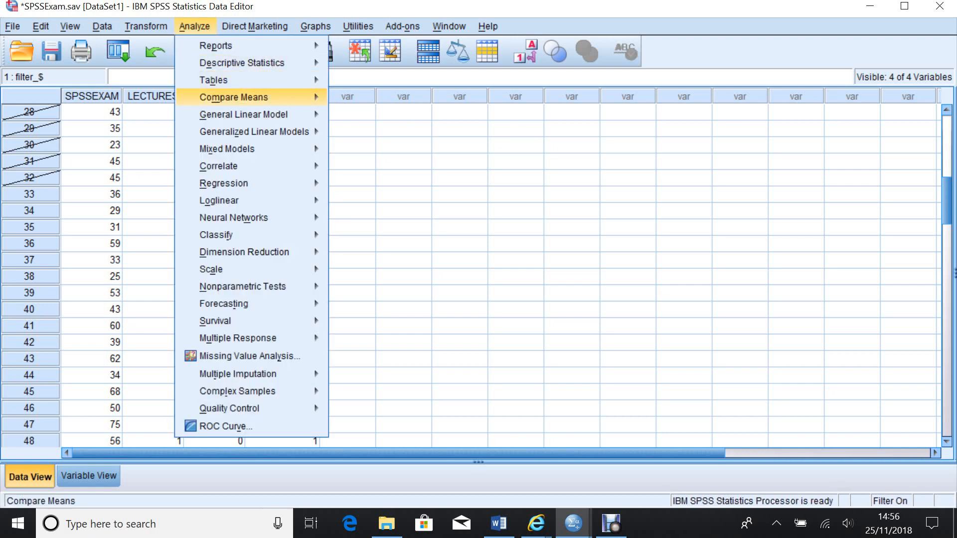
mouse_move(234, 97)
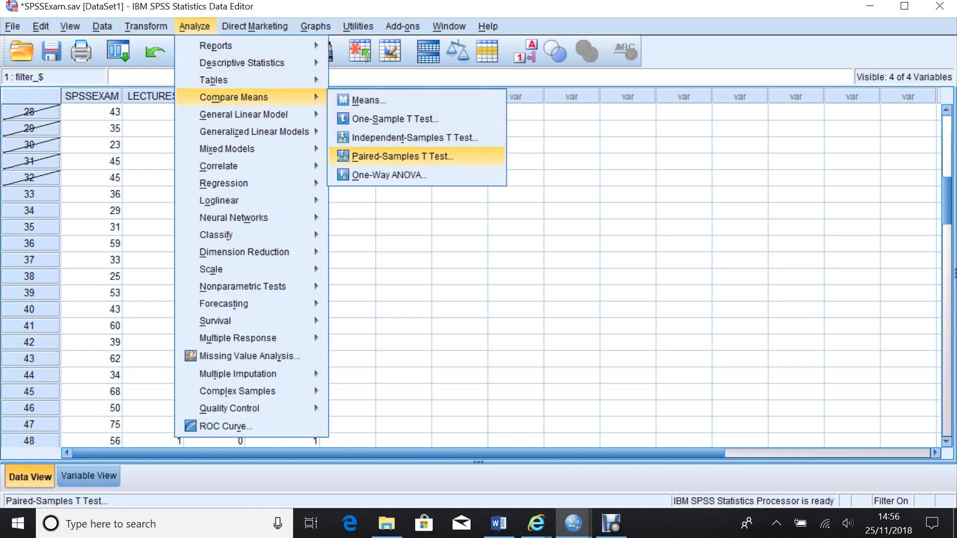
left_click(381, 175)
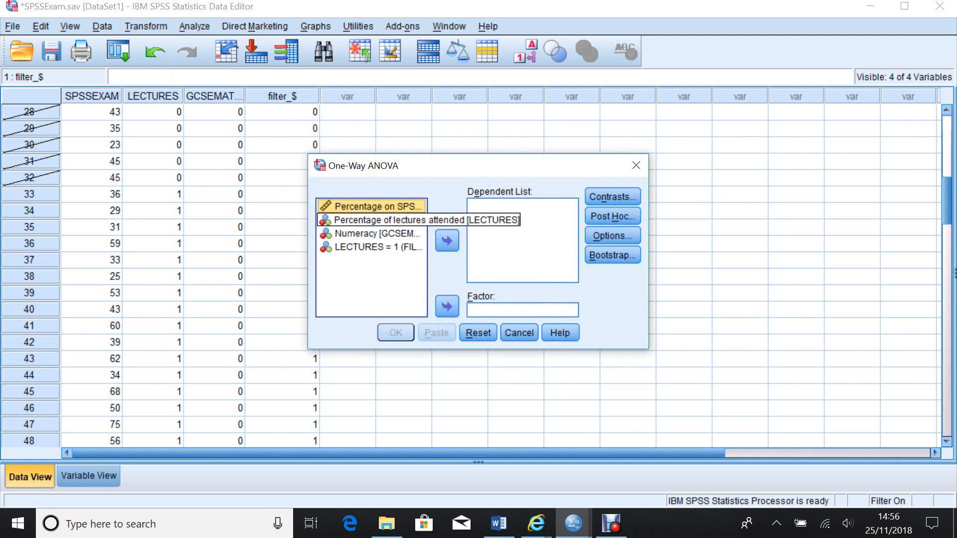
left_click(377, 233)
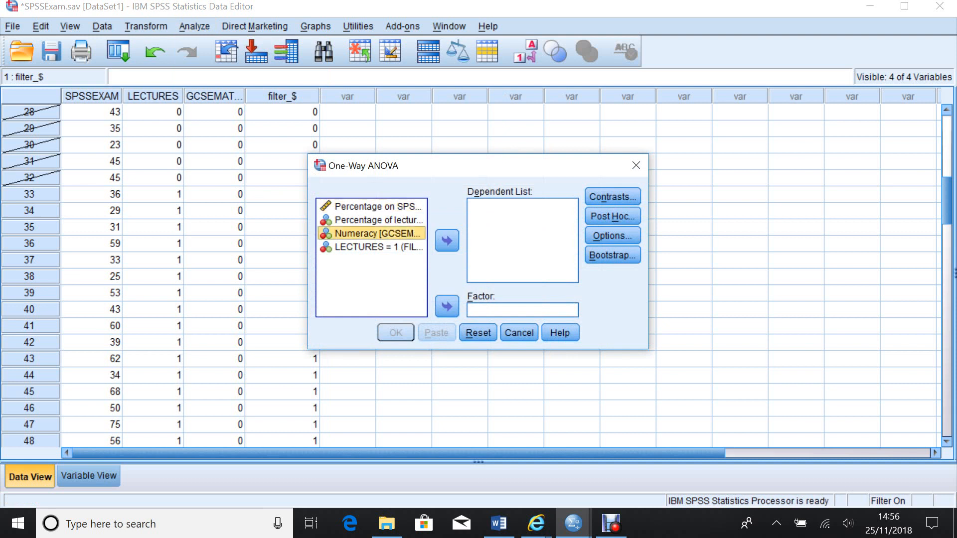
left_click(447, 307)
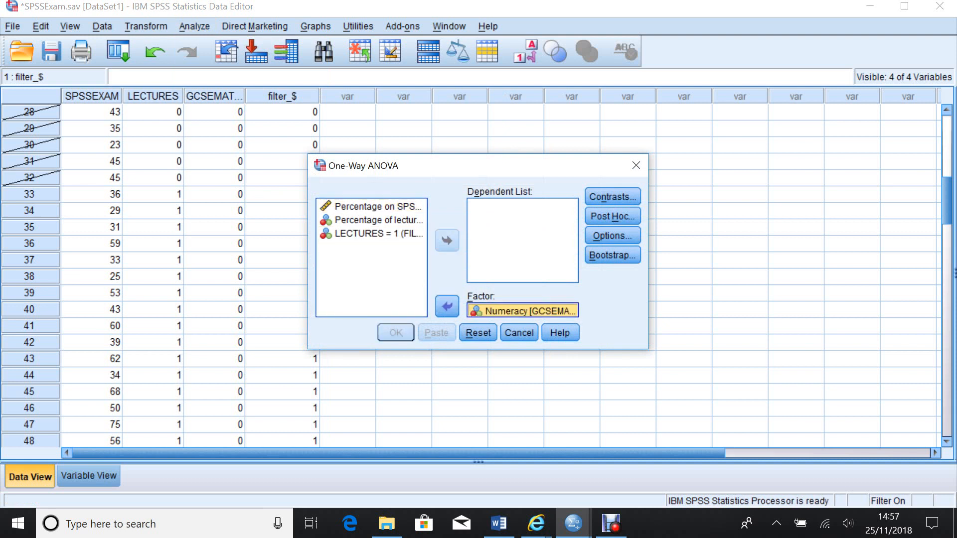
left_click(377, 207)
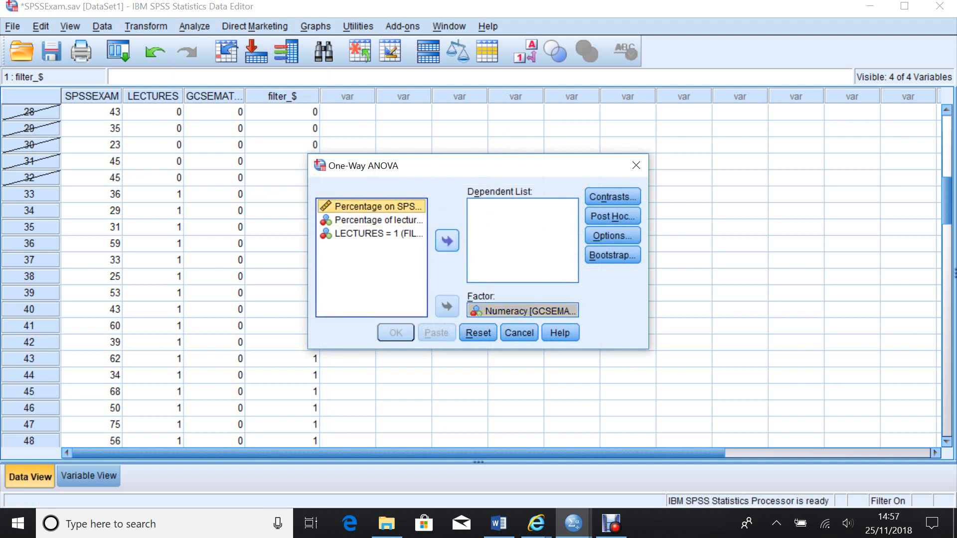
left_click(447, 241)
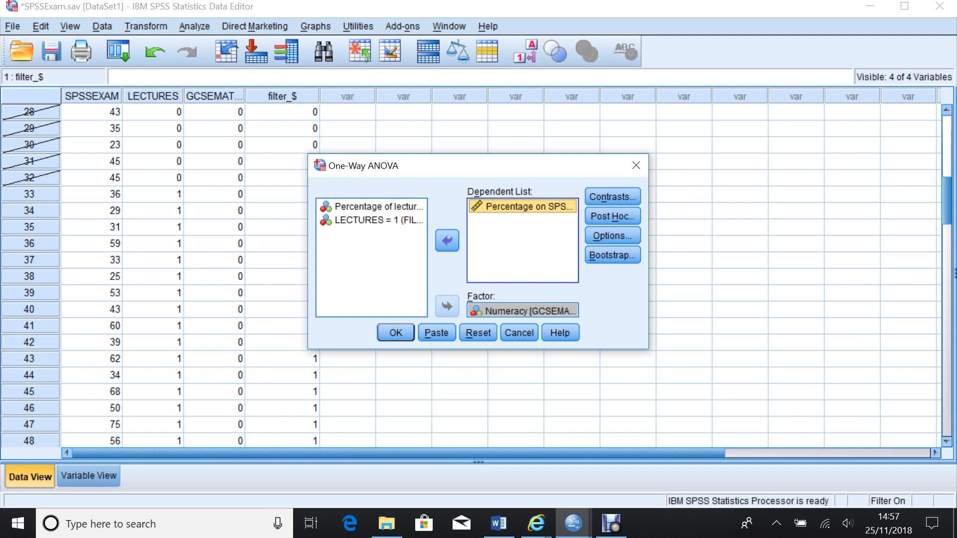
Enable Descriptive statistics in the One-Way ANOVA options and run the analysis.
left_click(612, 235)
key("space")
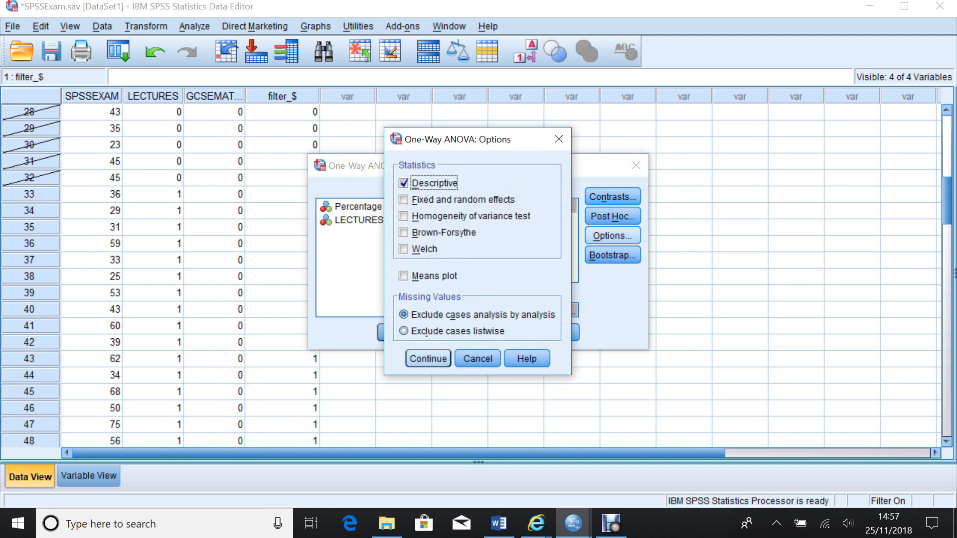
key("Return")
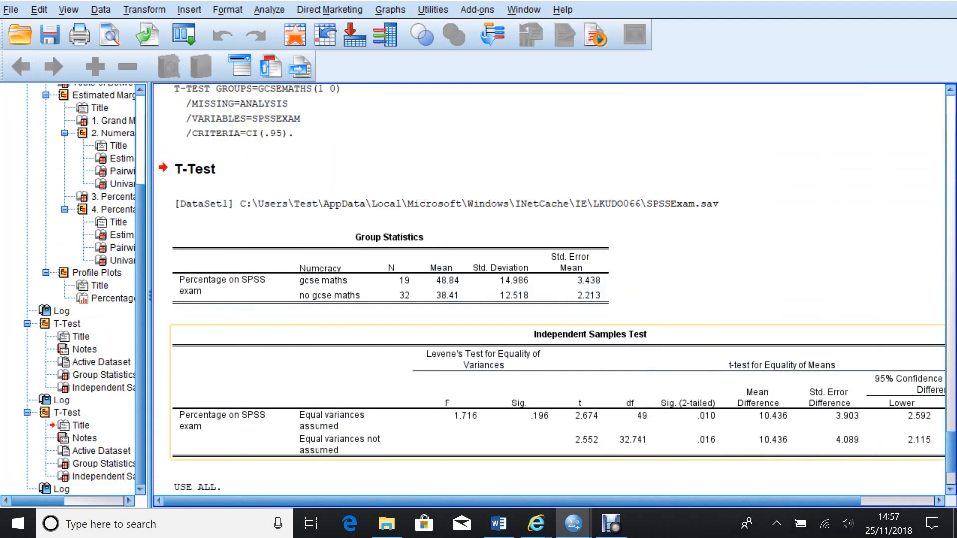
Scroll through the output to compare the One-Way ANOVA tables with the earlier t test results.
scroll(605, 280, "down", 1)
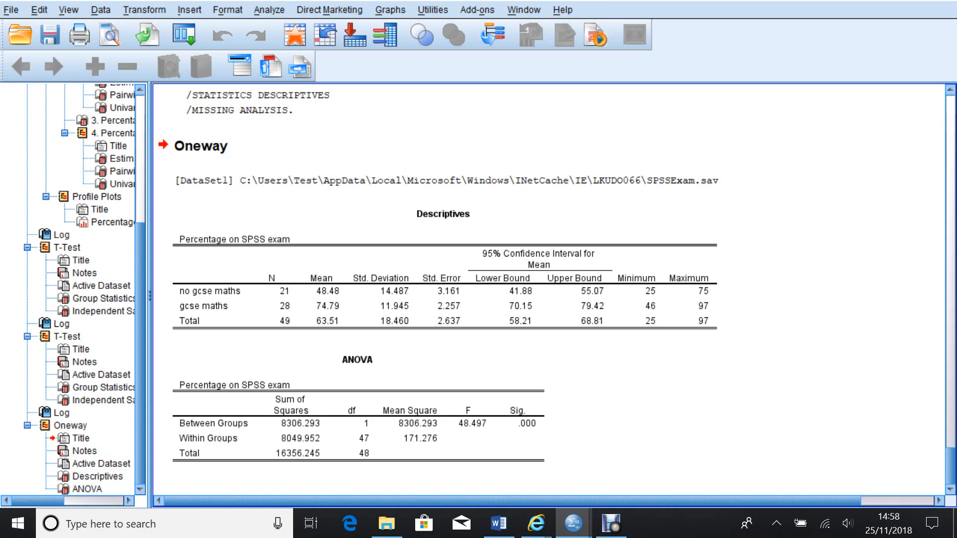
scroll(548, 289, "up", 10)
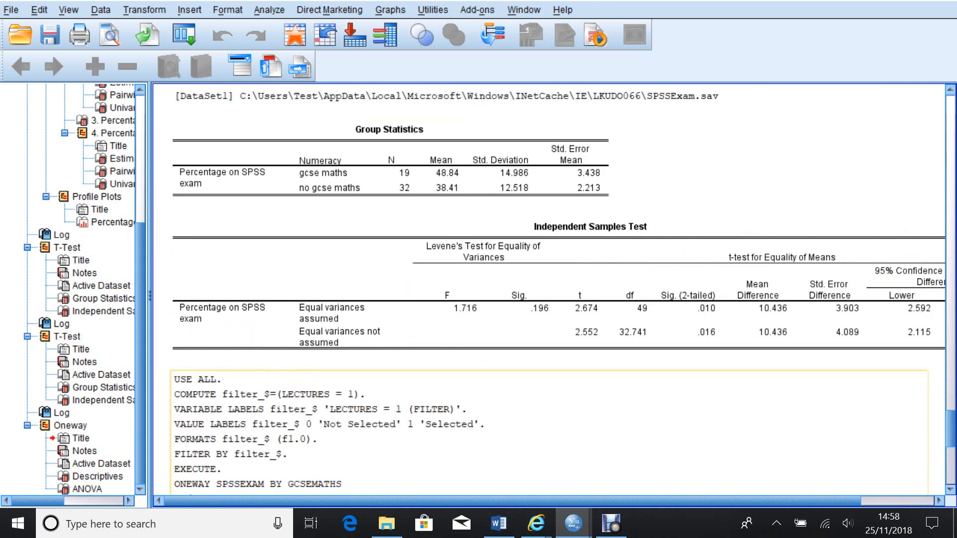
scroll(549, 289, "up", 15)
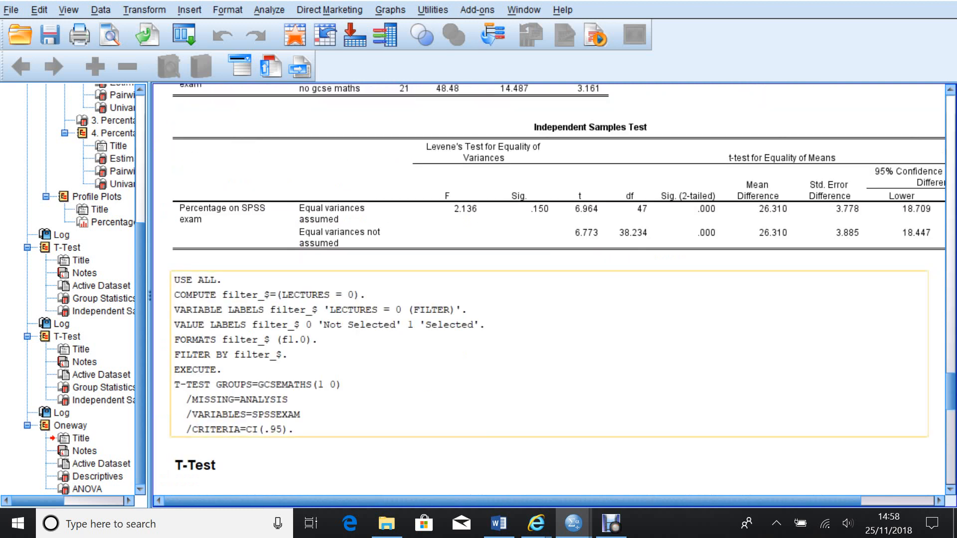
scroll(548, 289, "up", 3)
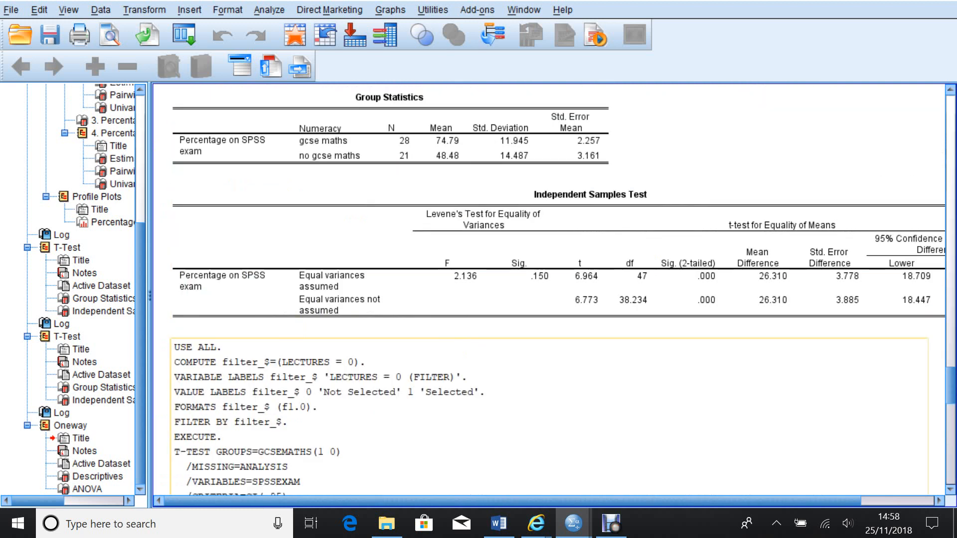
scroll(777, 436, "down", 15)
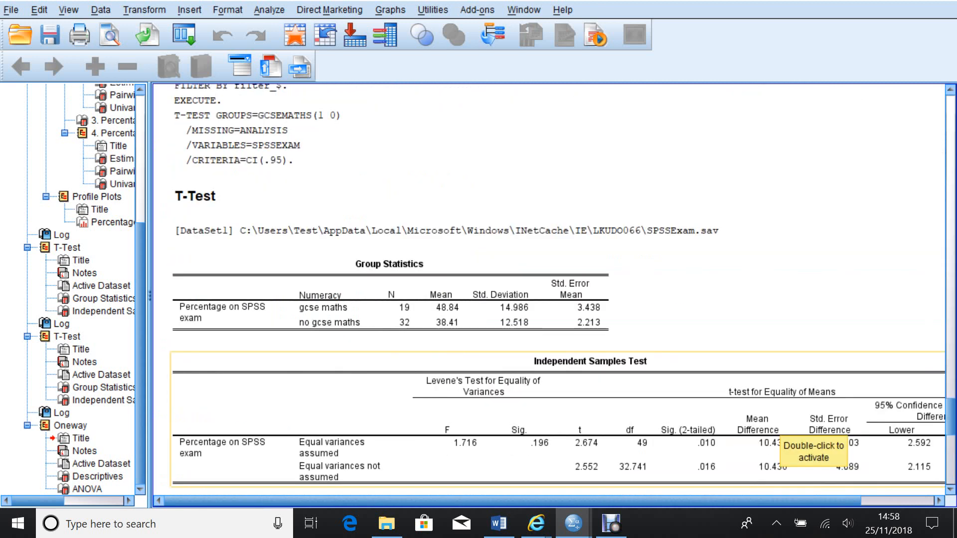
scroll(777, 436, "down", 6)
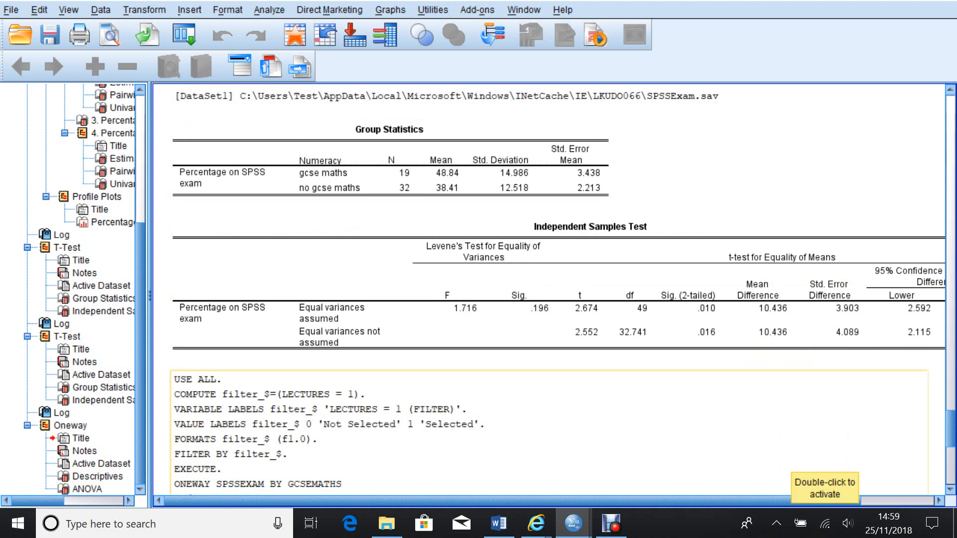
scroll(548, 289, "down", 3)
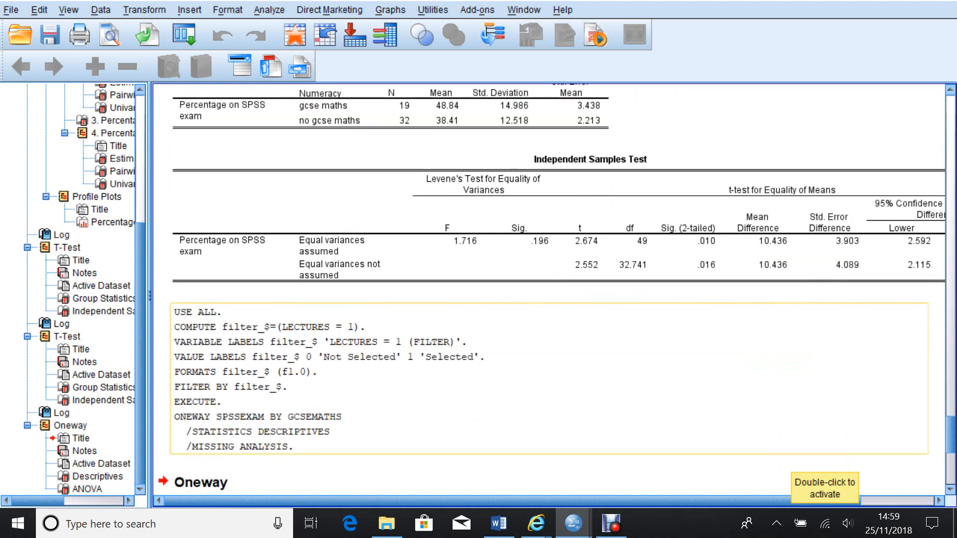
scroll(548, 289, "down", 12)
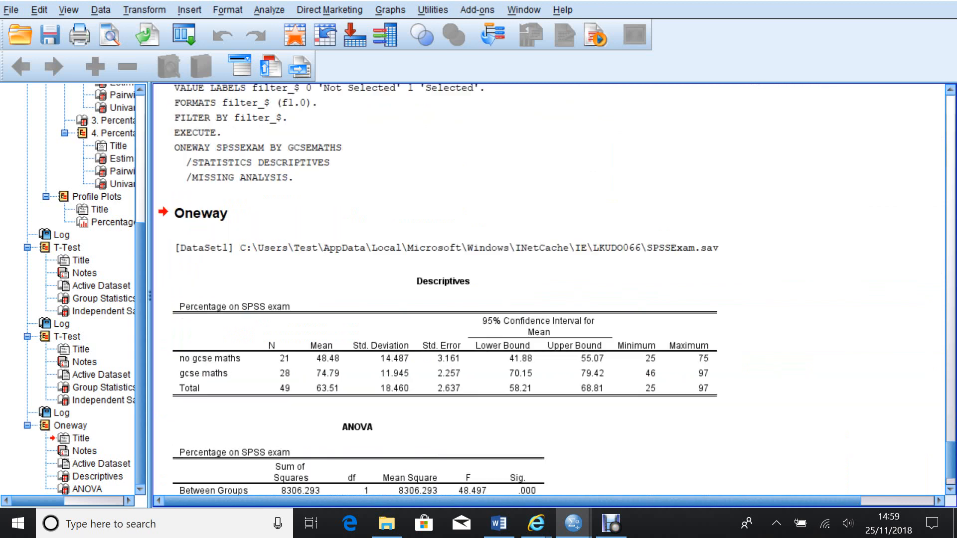
scroll(548, 289, "down", 3)
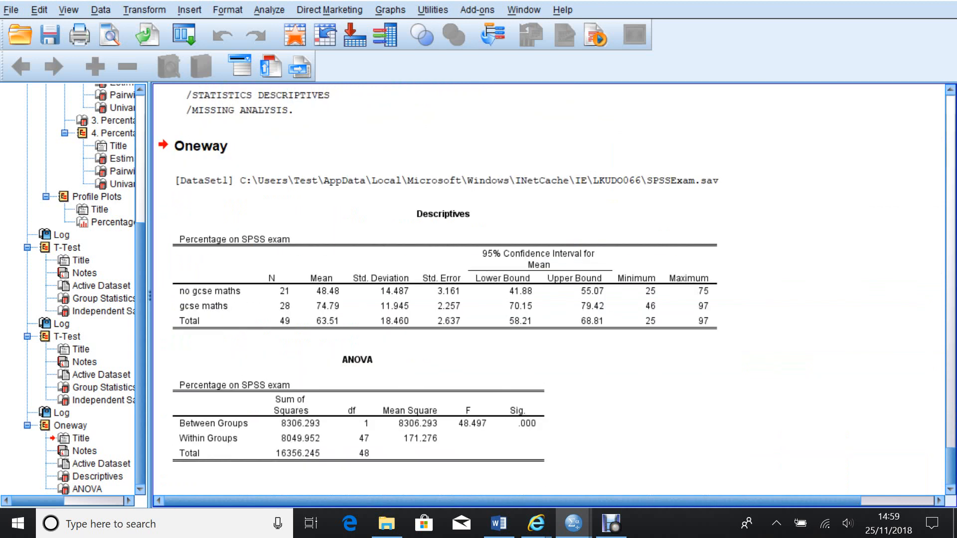